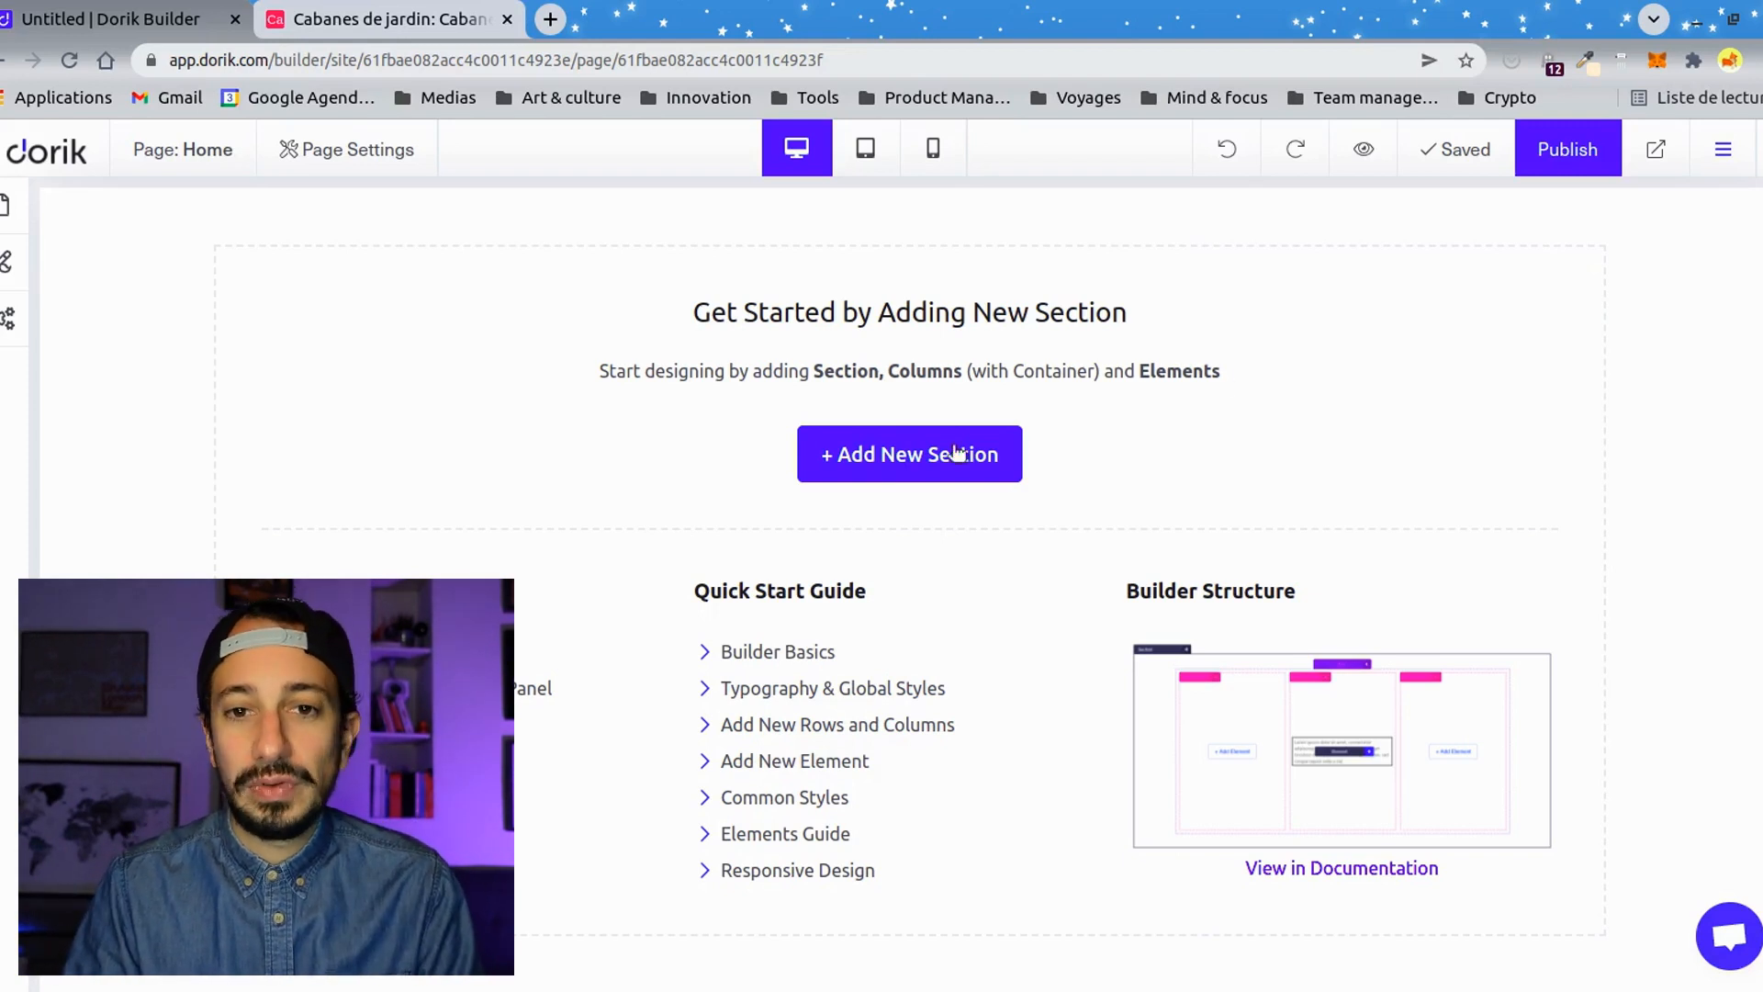
Add a new custom section with a single regular column to the empty Home page.
{"action": "left_click", "coordinate": [927, 453]}
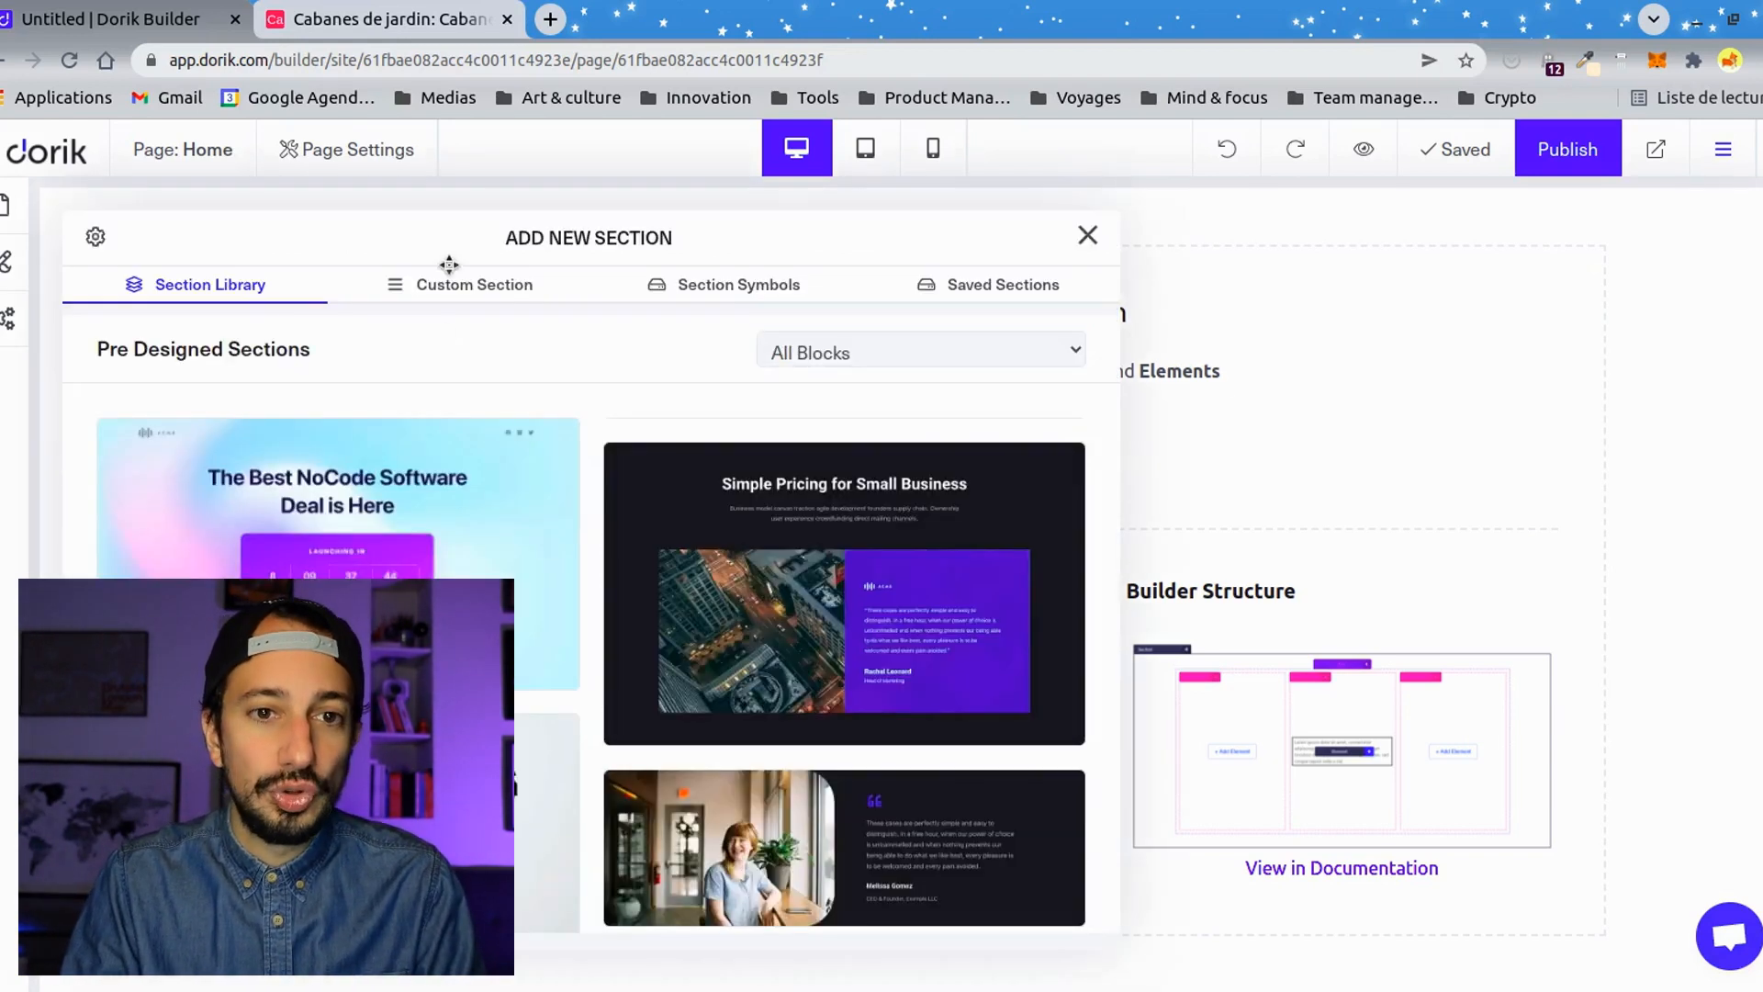
{"action": "left_click", "coordinate": [482, 287]}
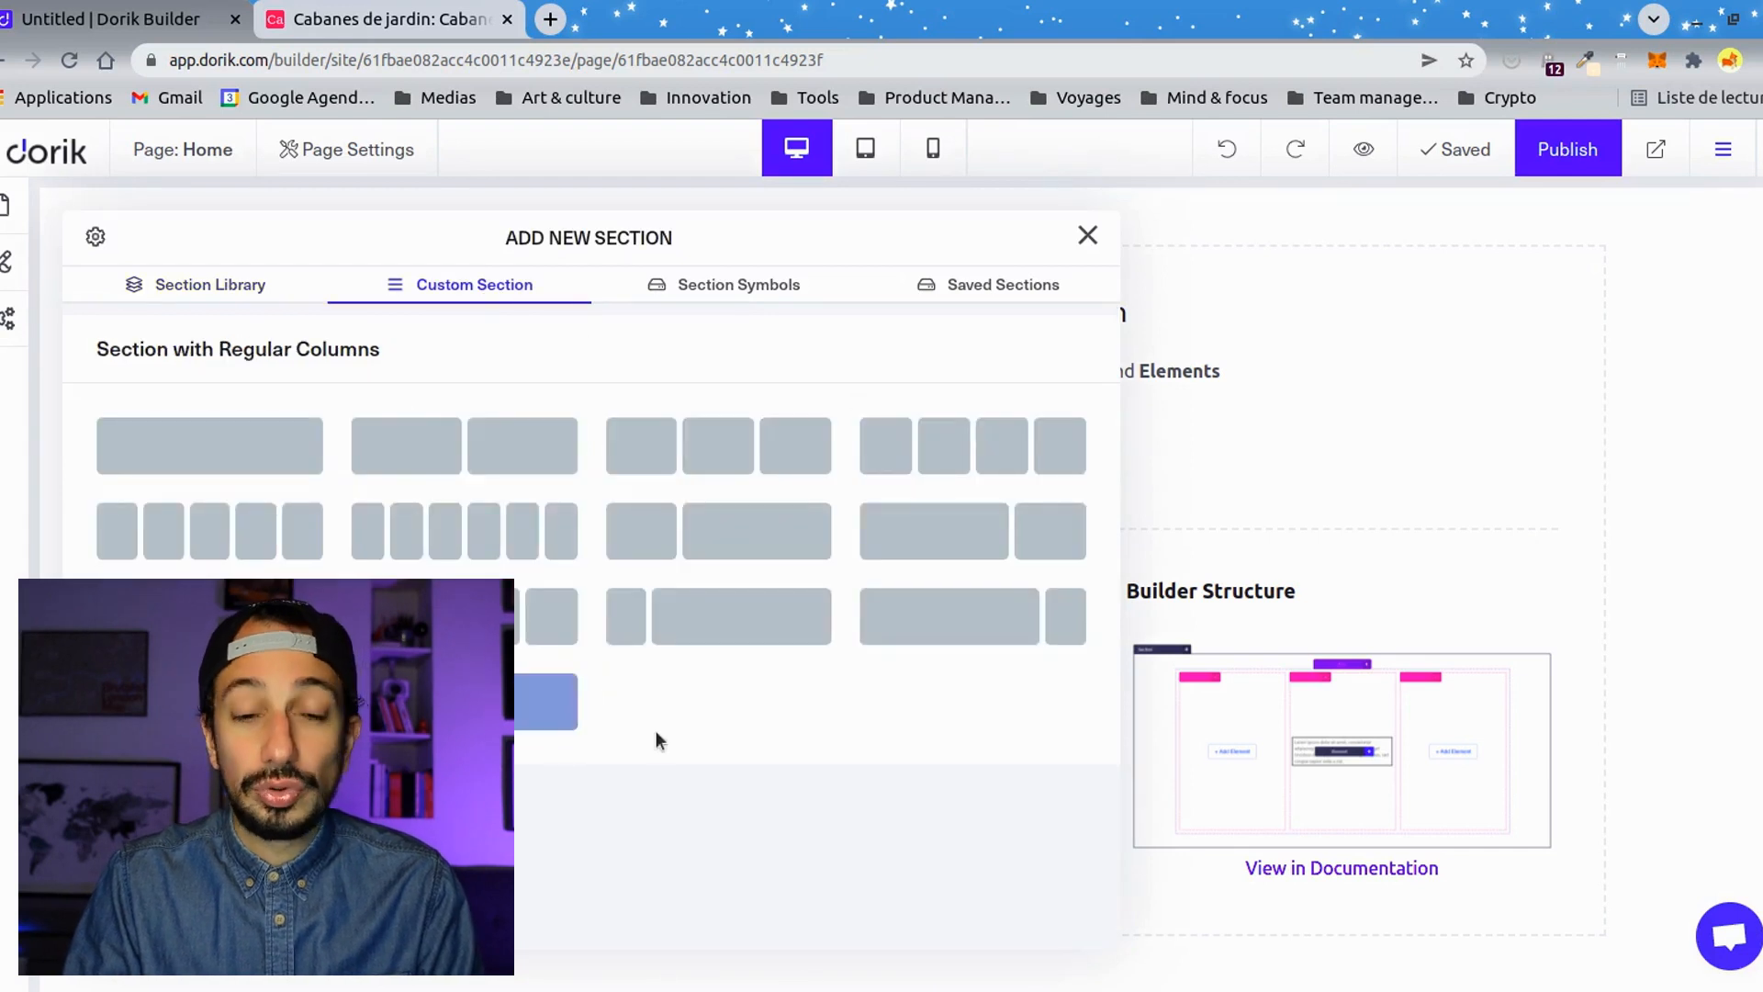
{"action": "left_click", "coordinate": [310, 459]}
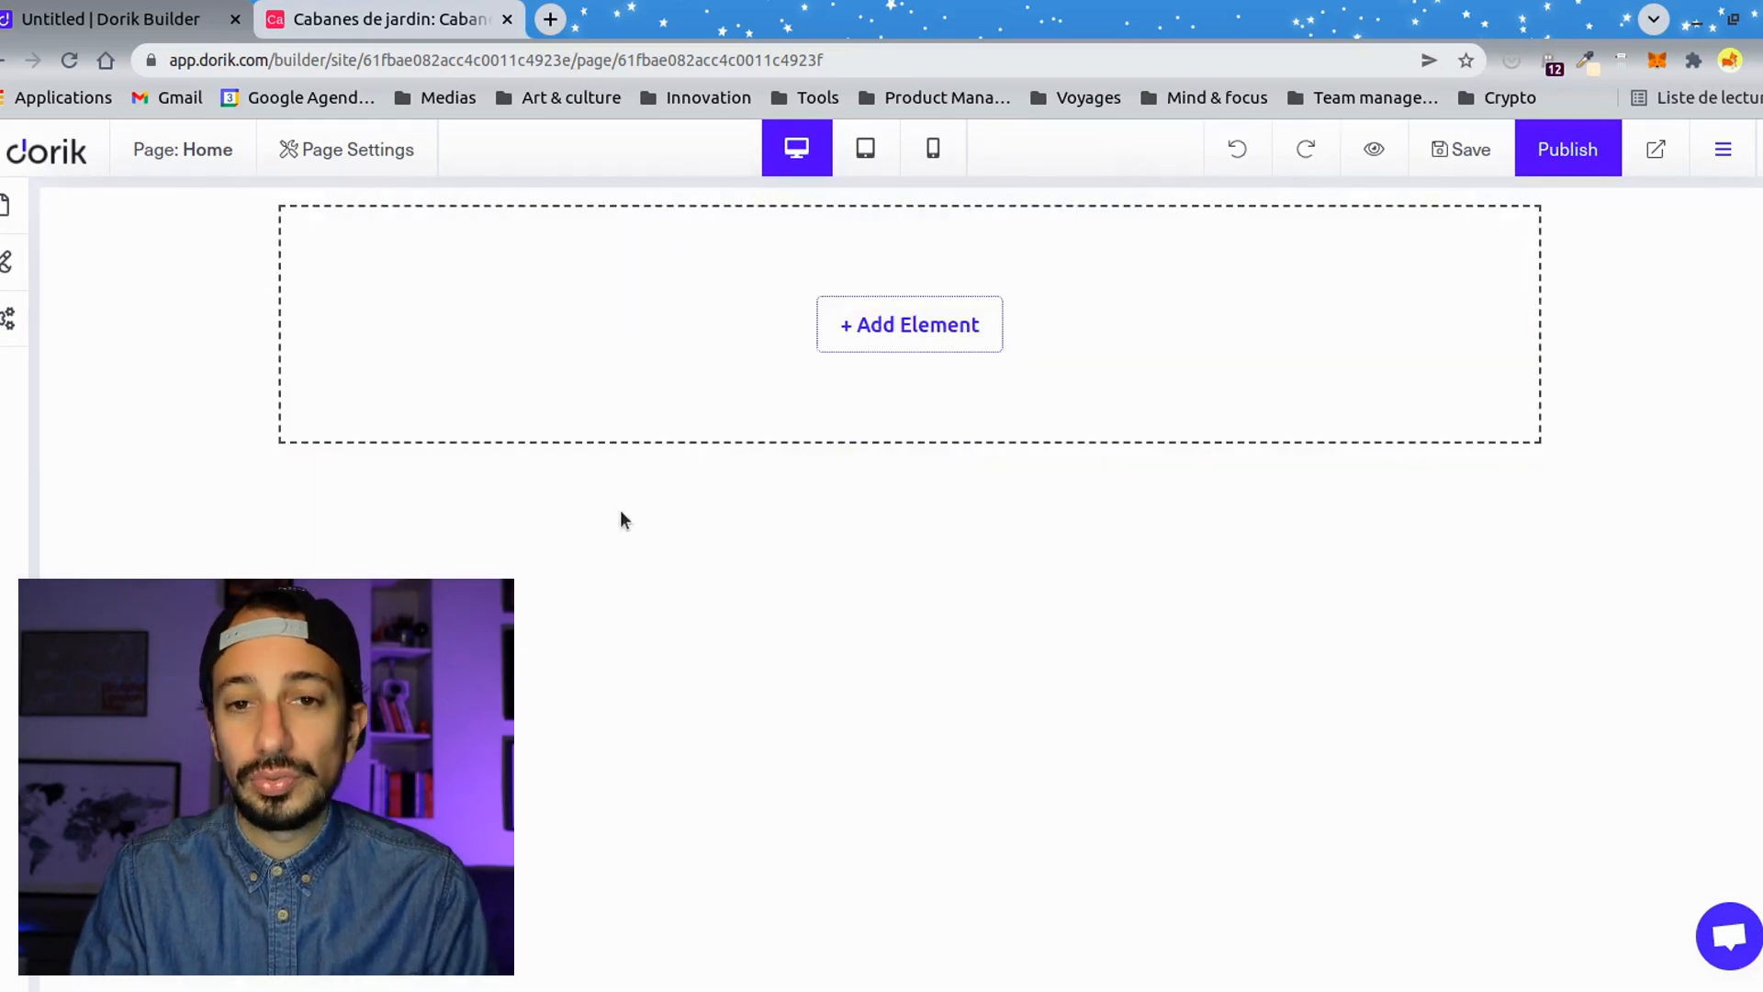
Insert an Airtable Table element into the empty section.
{"action": "left_click", "coordinate": [877, 331]}
{"action": "scroll", "coordinate": [735, 630], "scroll_direction": "down", "scroll_amount": 10}
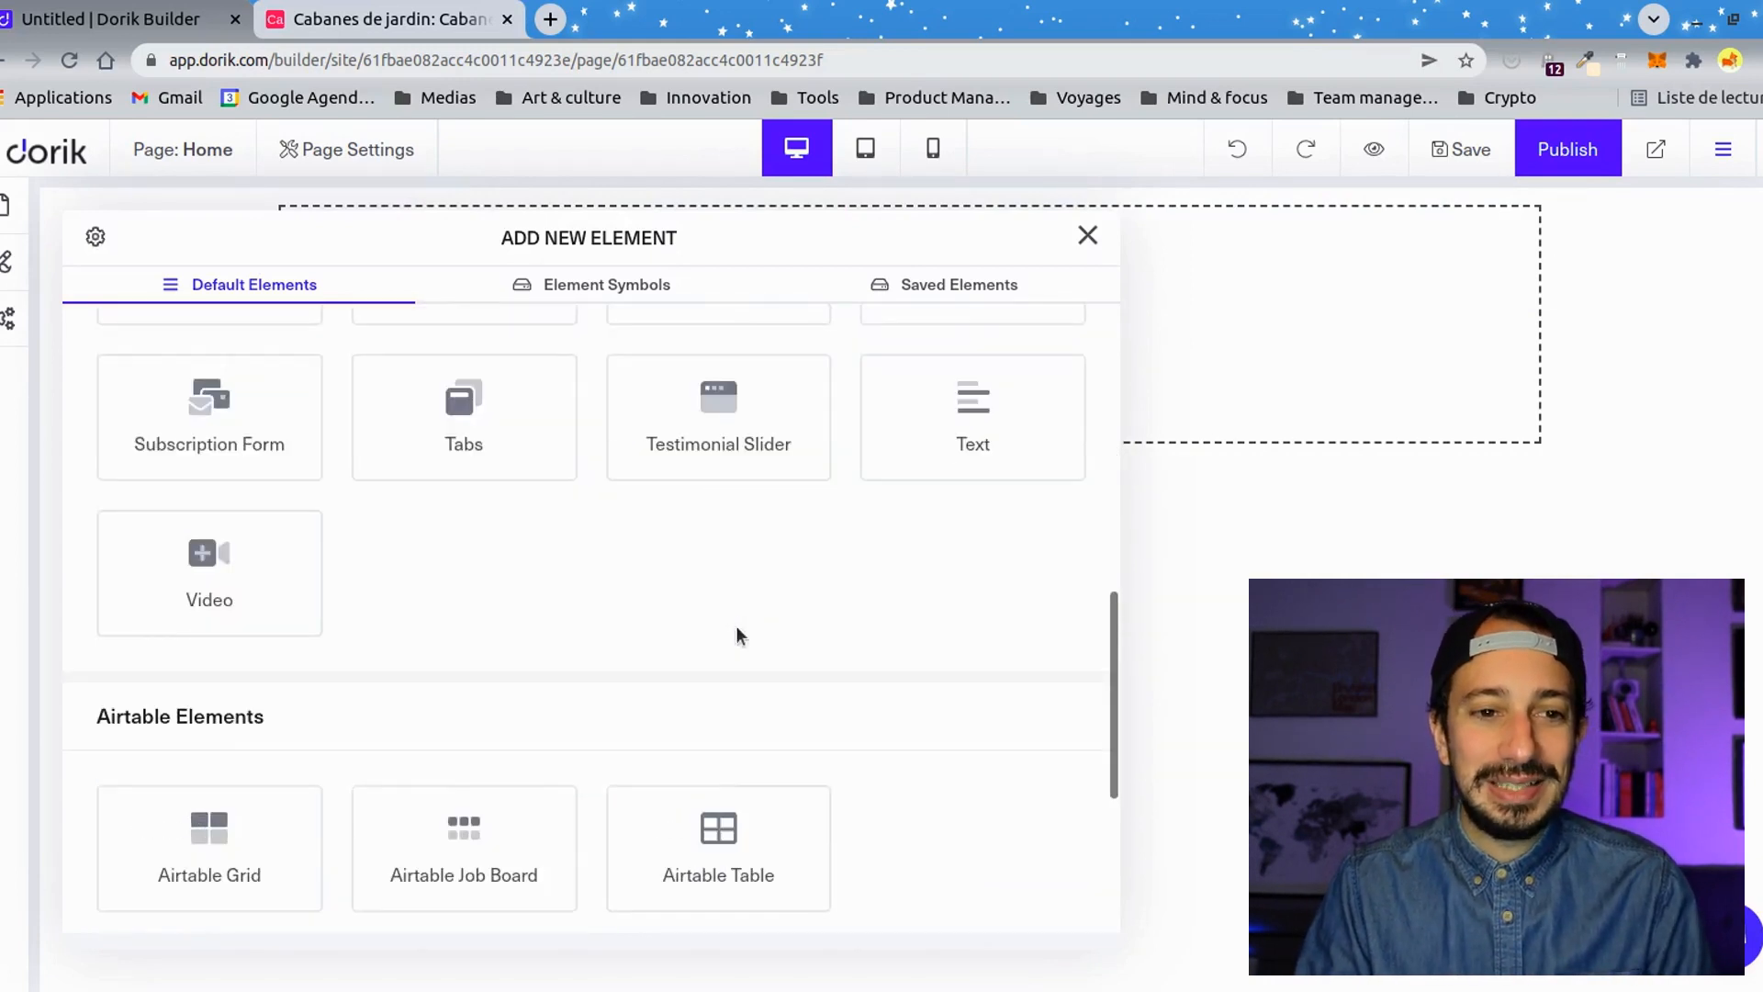
{"action": "scroll", "coordinate": [808, 637], "scroll_direction": "down", "scroll_amount": 3}
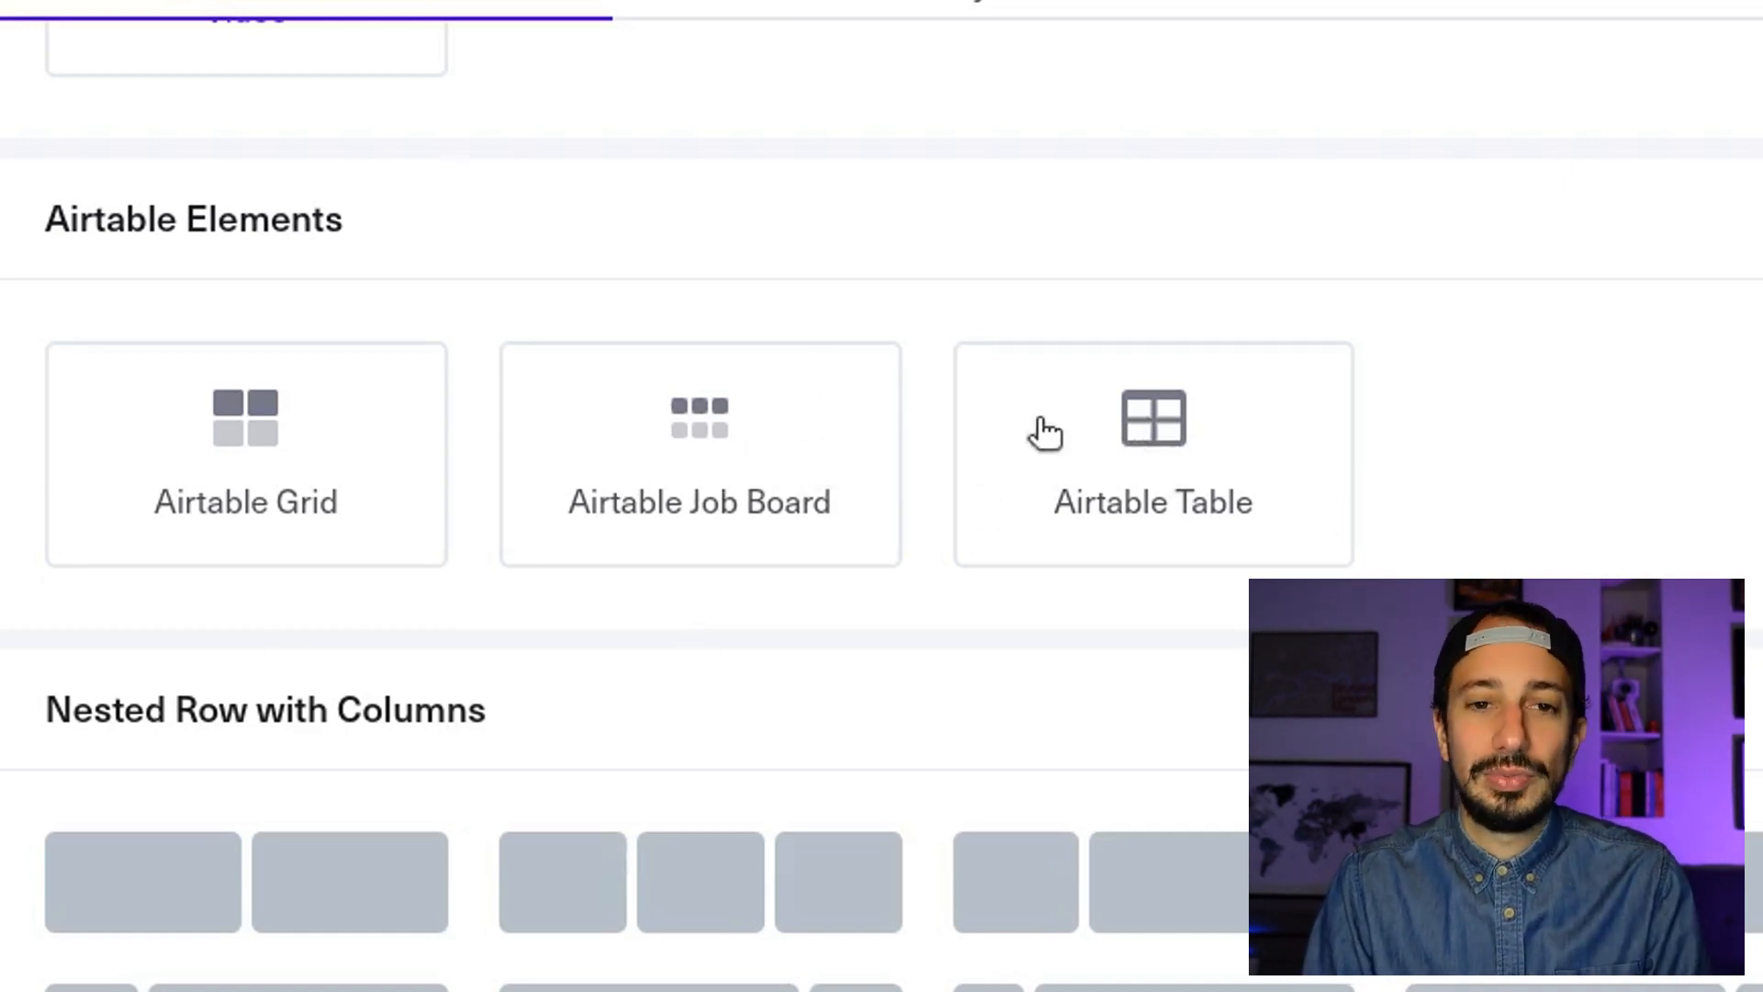
{"action": "left_click", "coordinate": [1131, 450]}
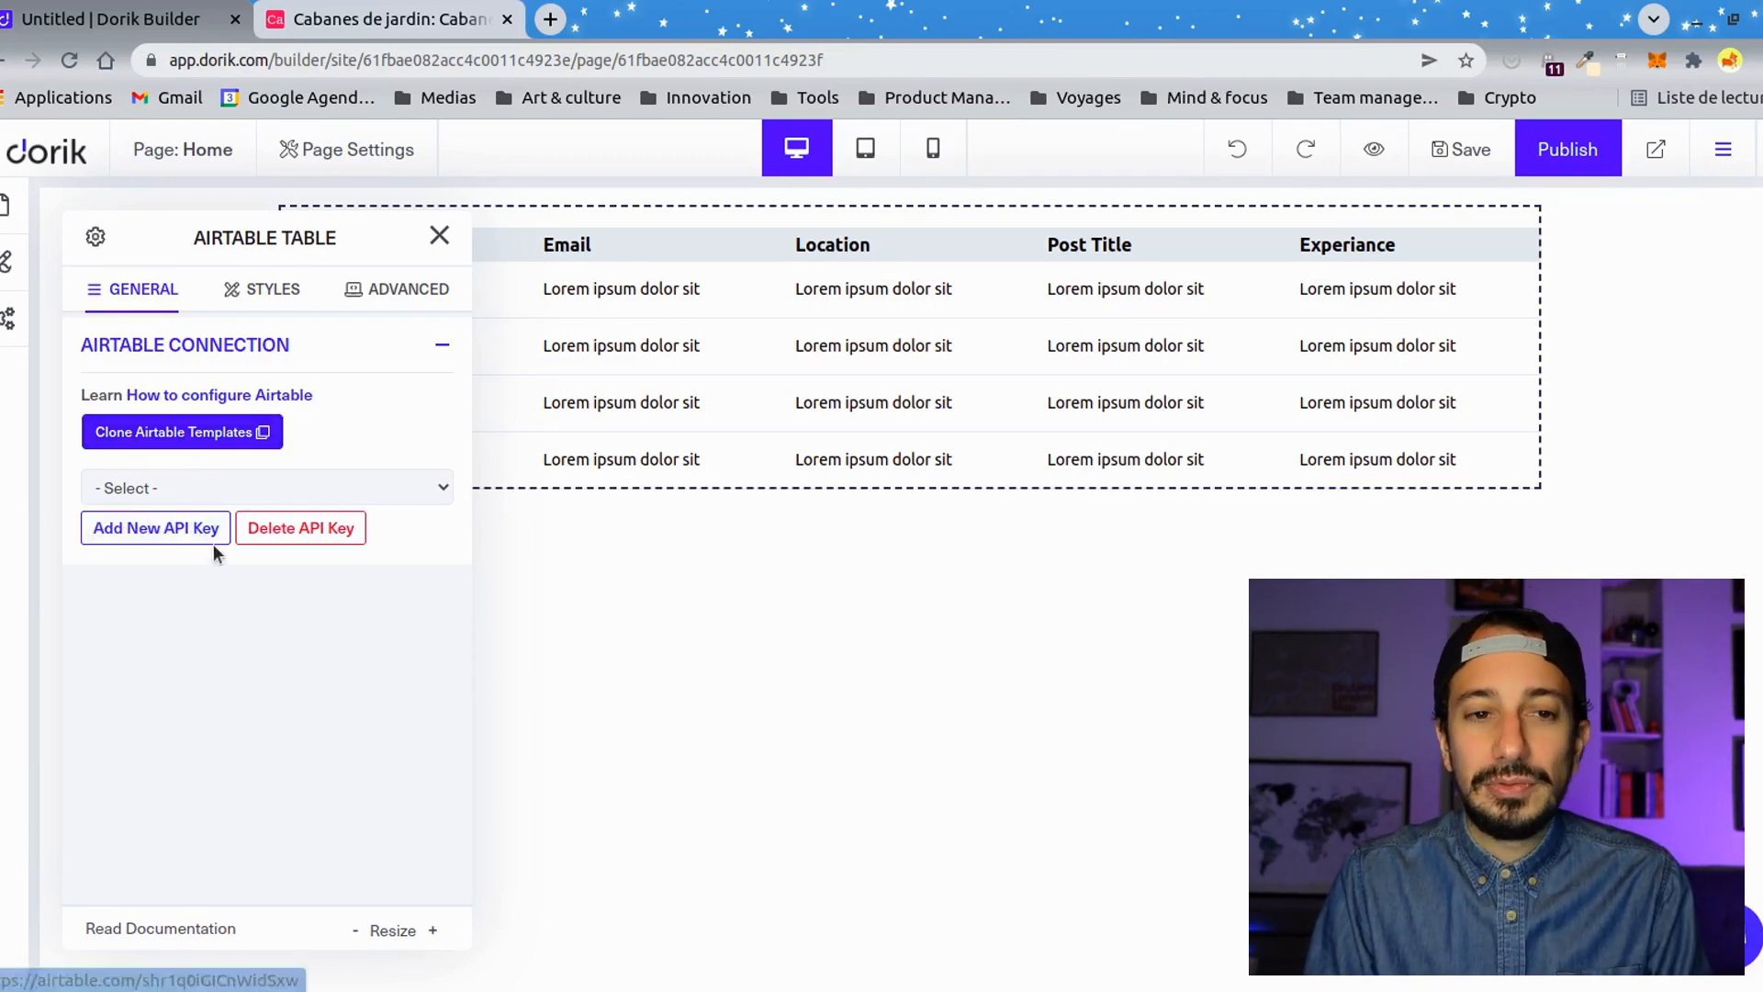
Start adding a new Airtable API key for the table and enter a name for the key.
{"action": "left_click", "coordinate": [127, 542]}
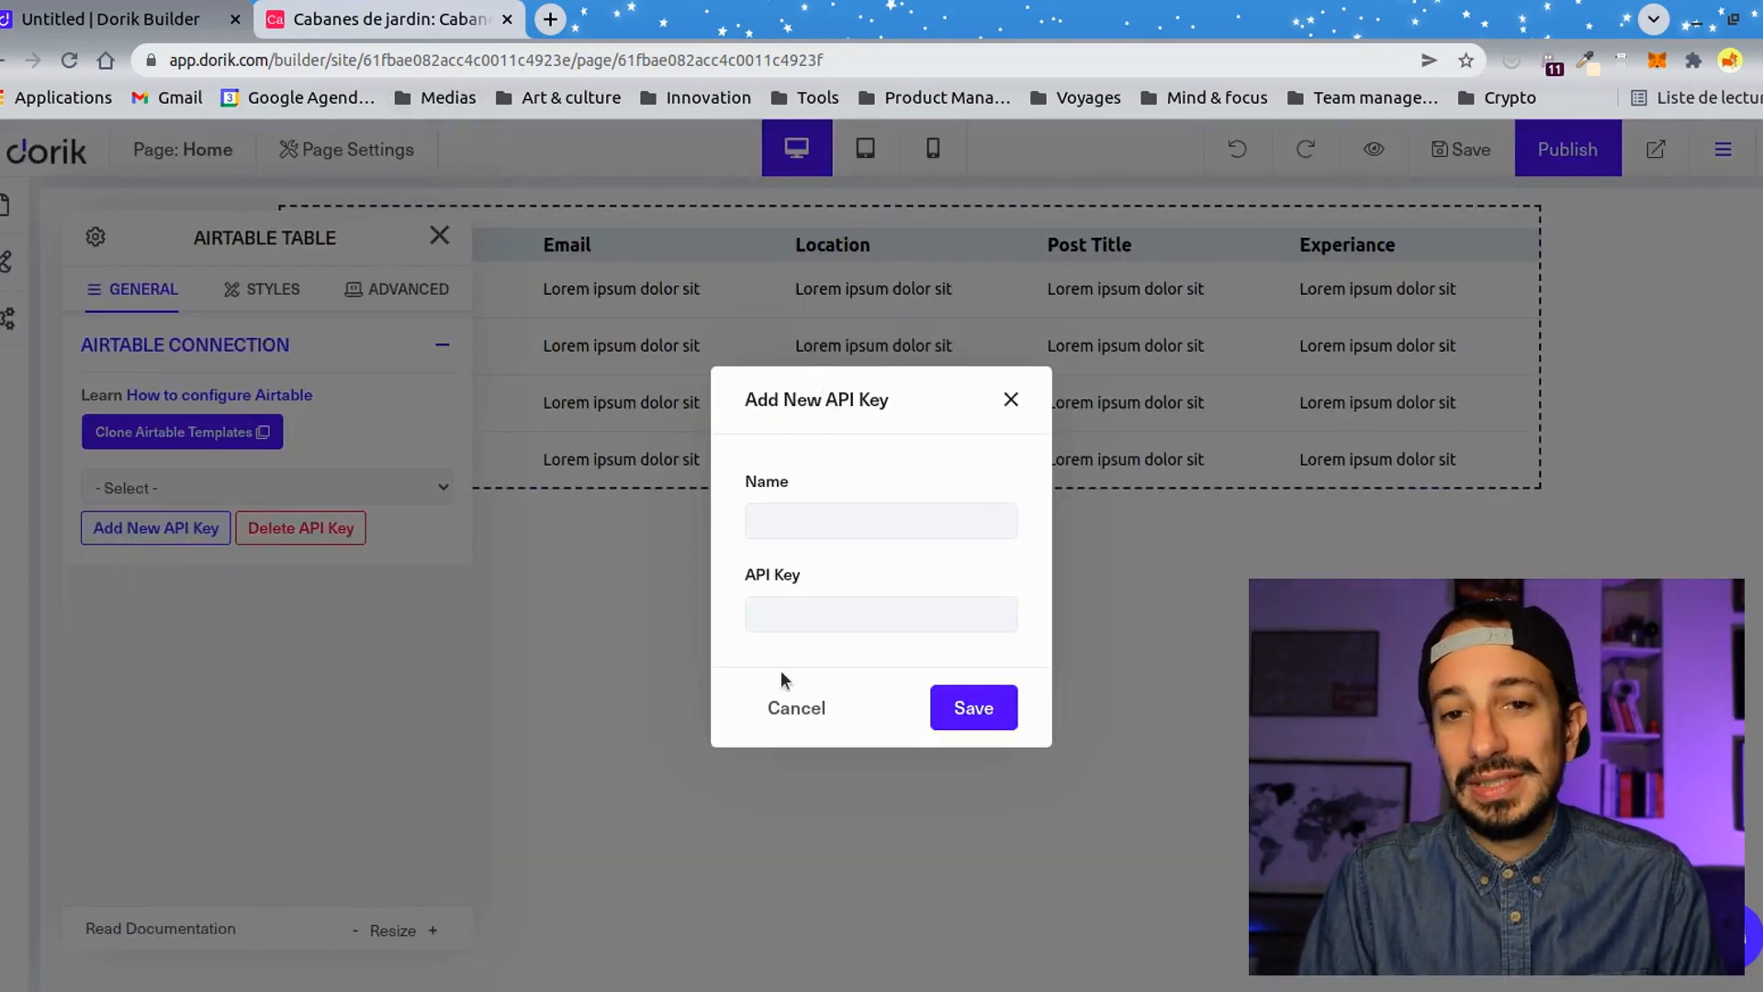
{"action": "left_click", "coordinate": [854, 525]}
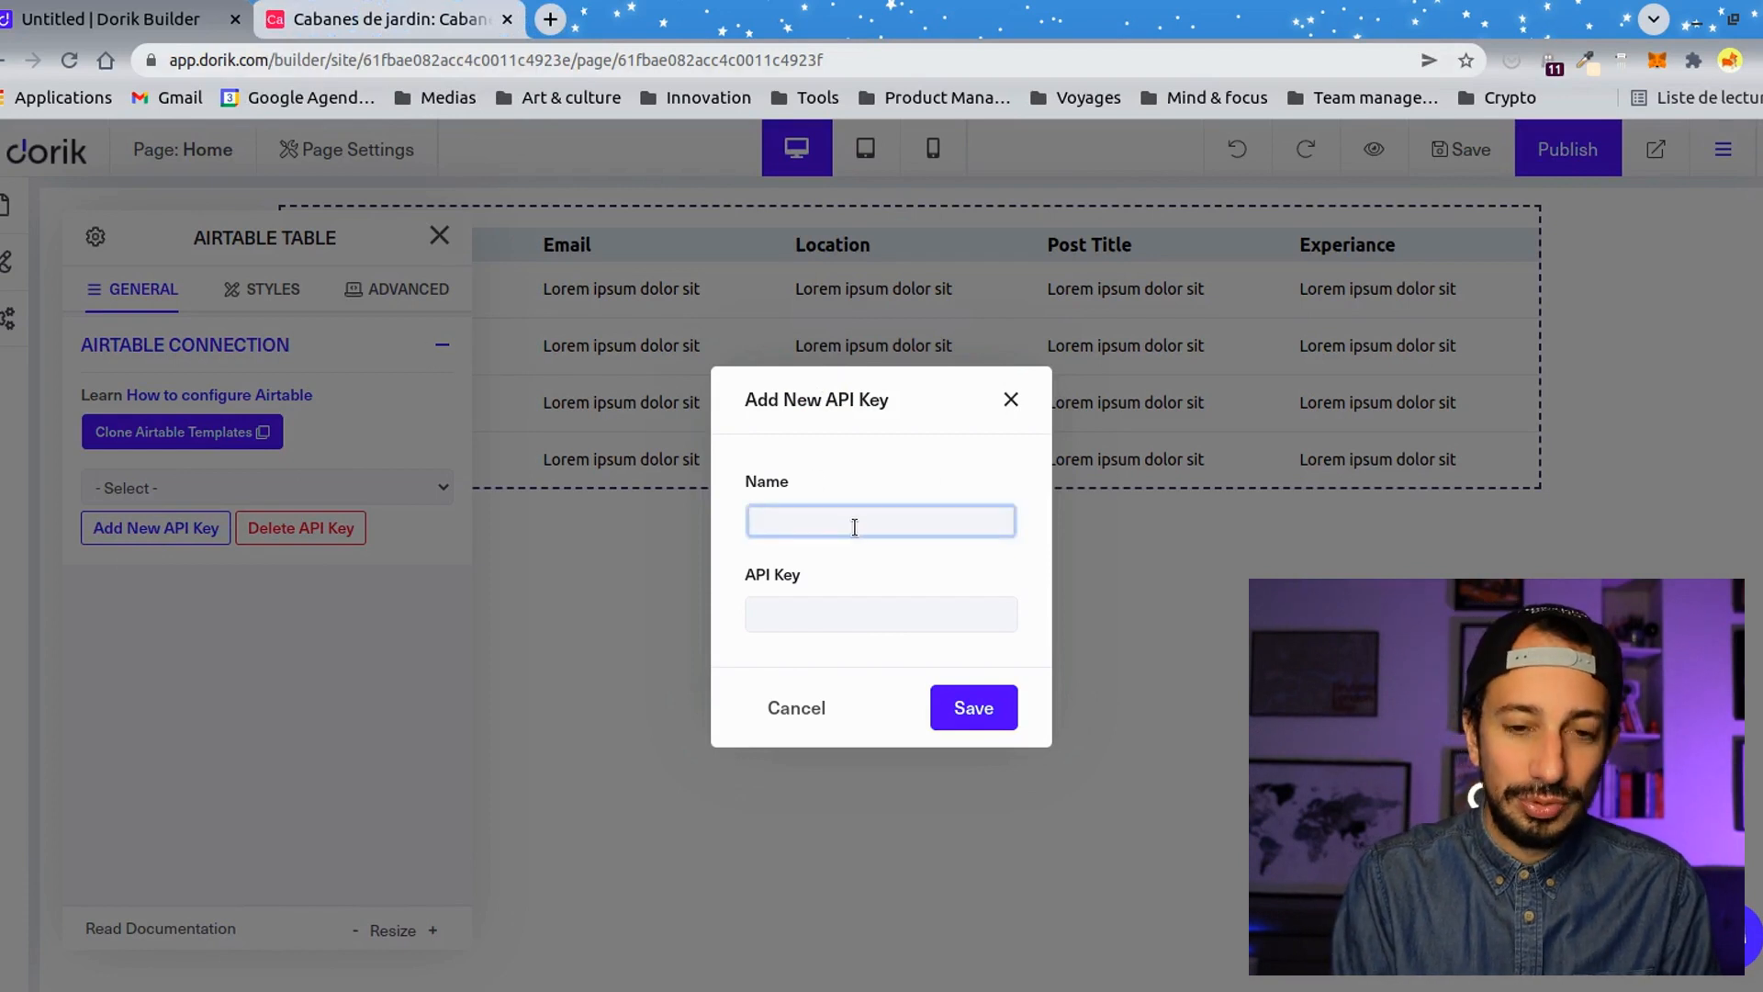
{"action": "type", "text": "C"}
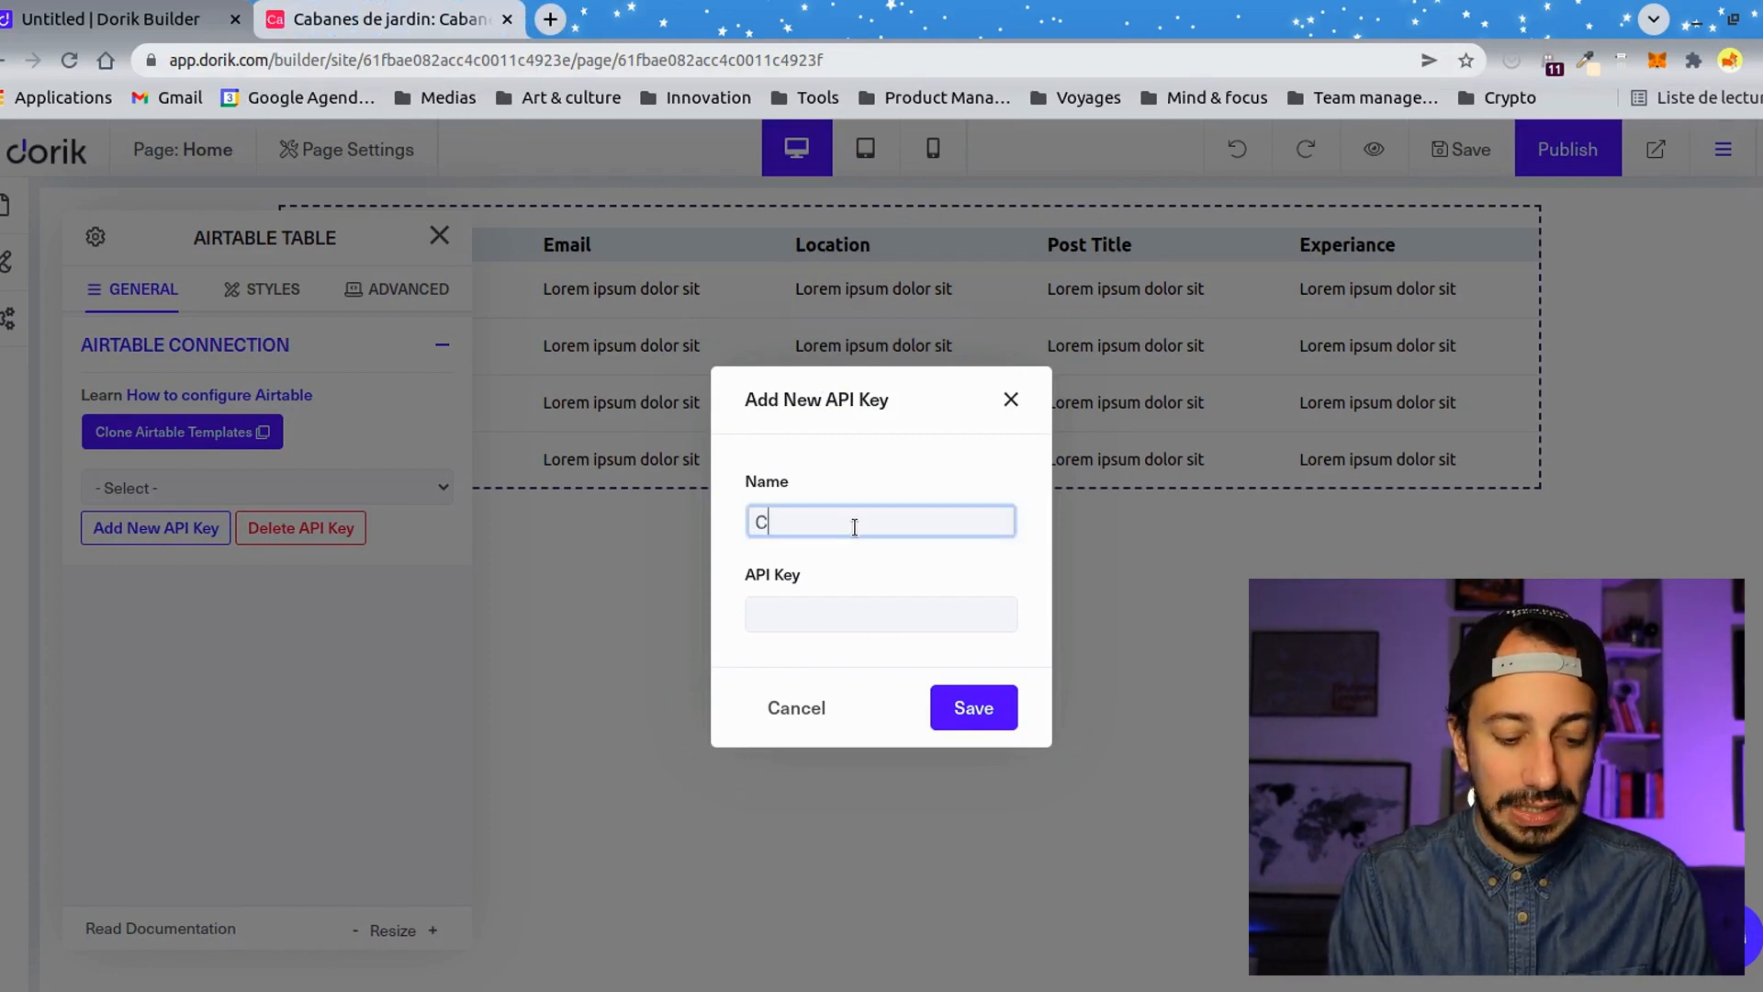
{"action": "type", "text": "lé Alex"}
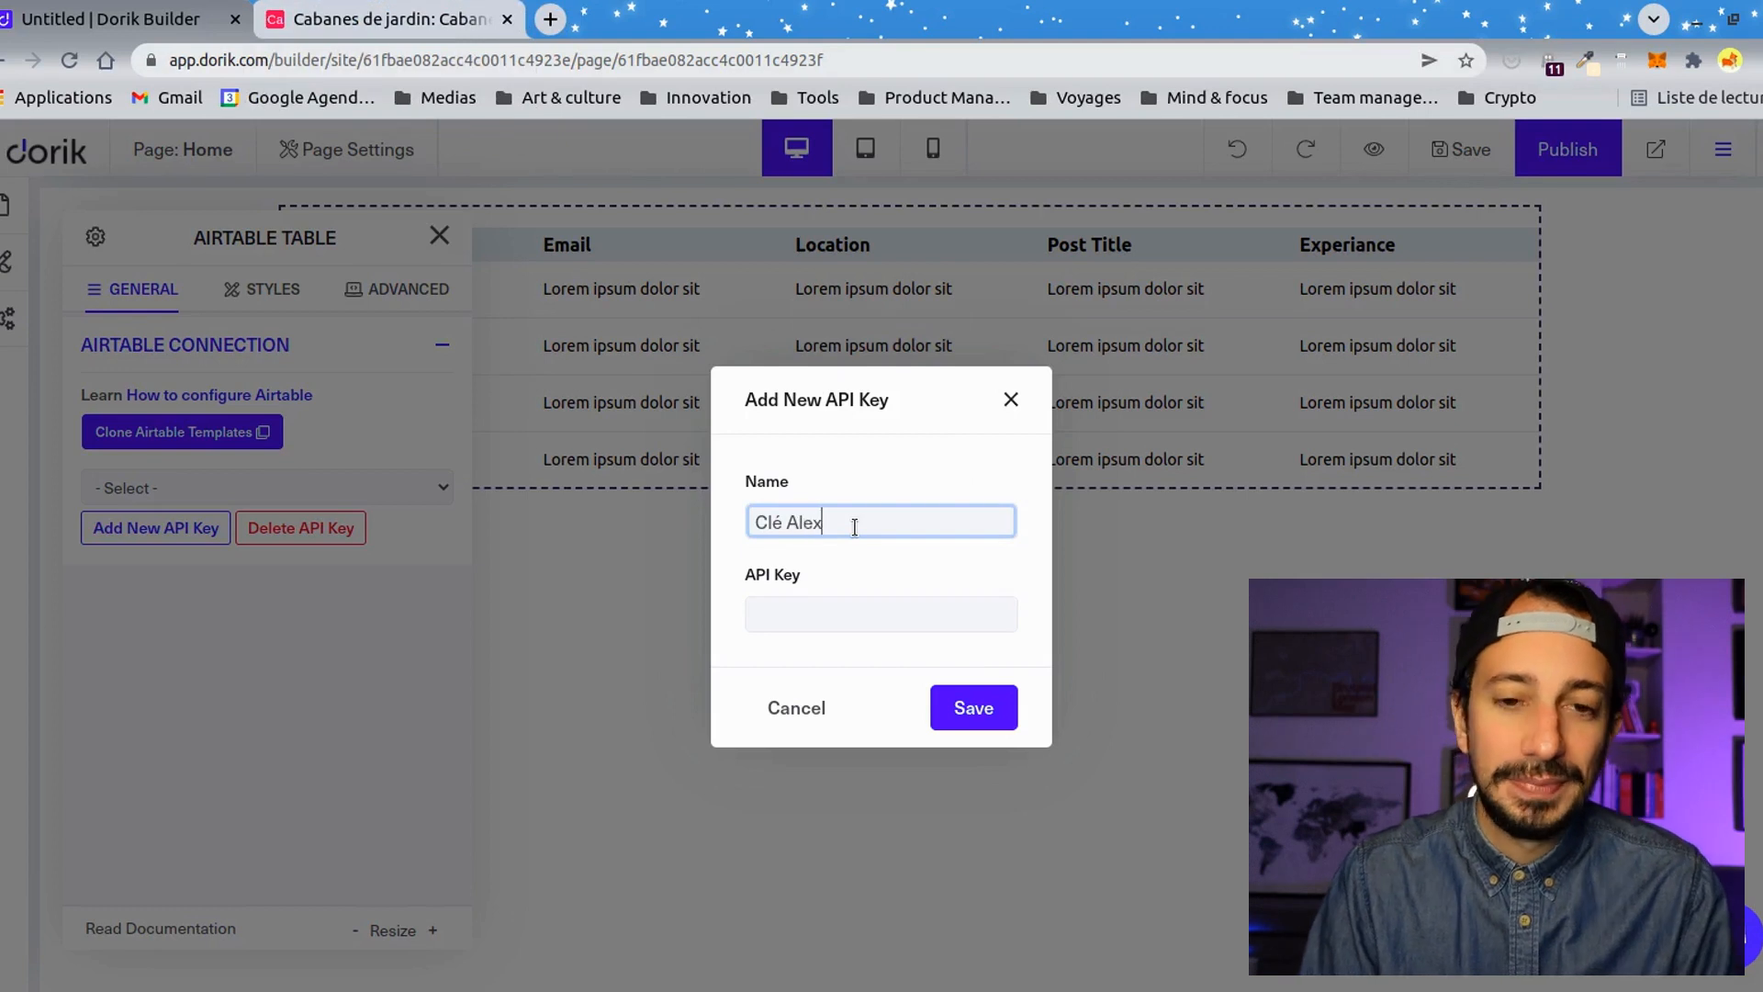
Switch to the Airtable base and open the account page to get the API key.
{"action": "left_click", "coordinate": [385, 18]}
{"action": "left_click", "coordinate": [1752, 146]}
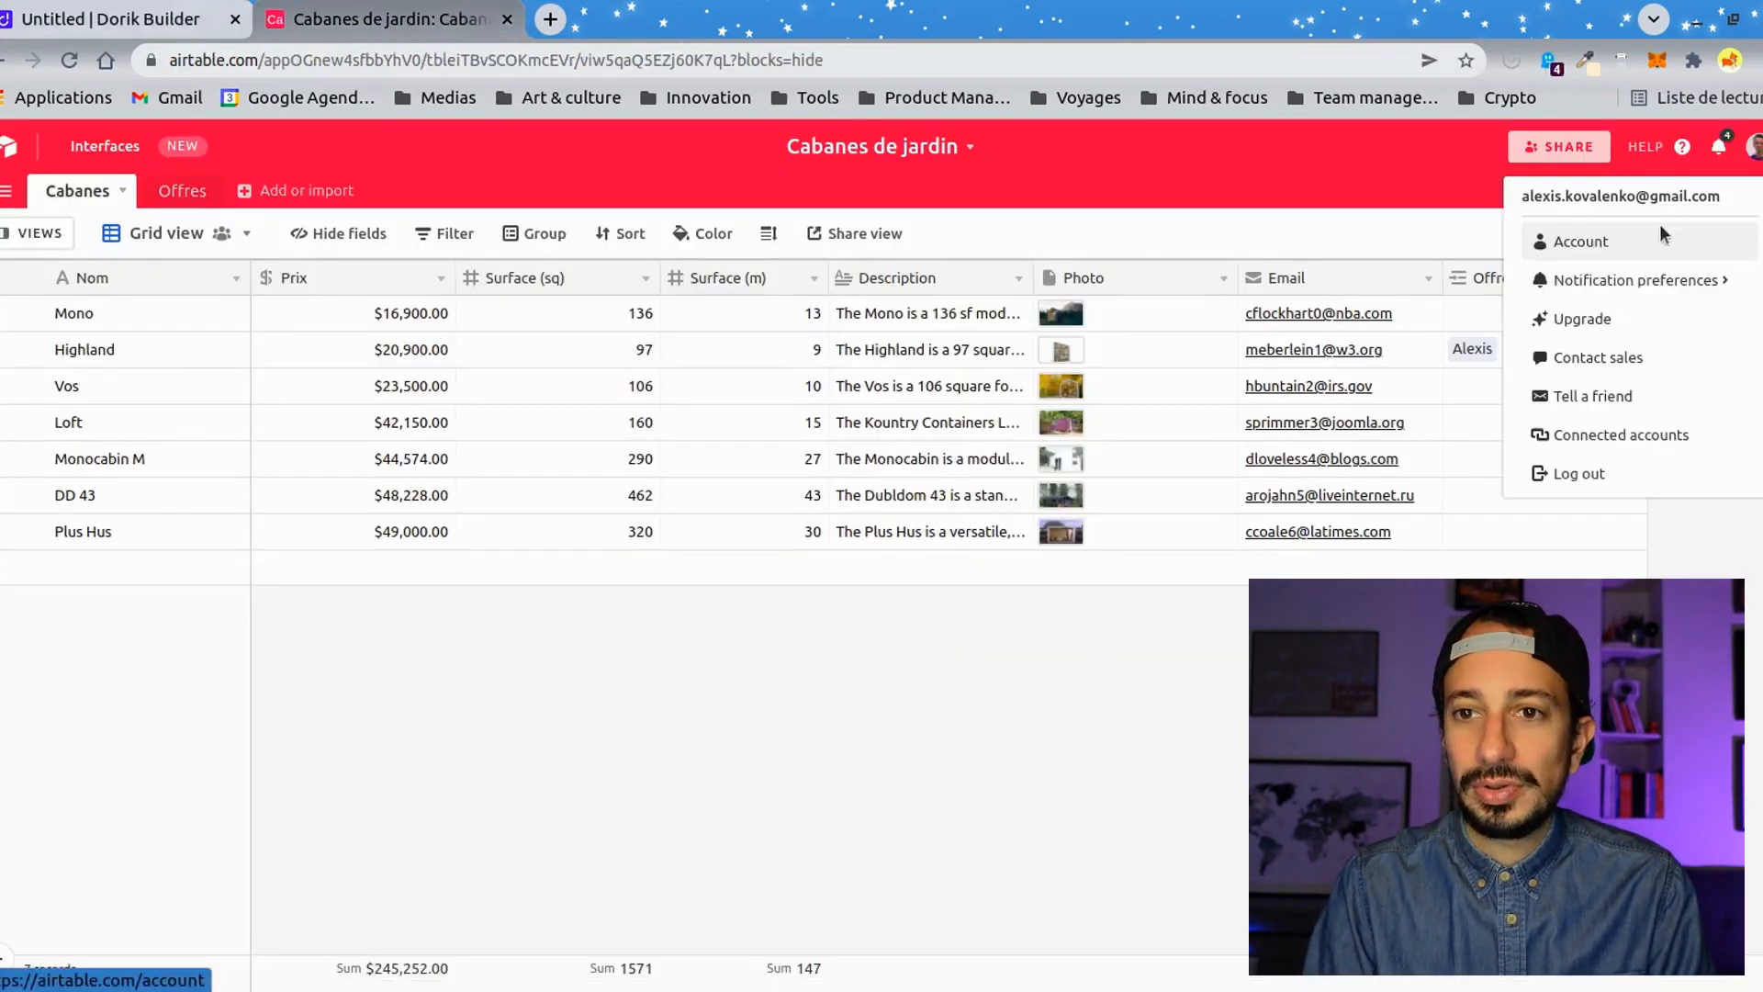
{"action": "left_click", "coordinate": [1561, 184]}
{"action": "scroll", "coordinate": [707, 603], "scroll_direction": "down", "scroll_amount": 4}
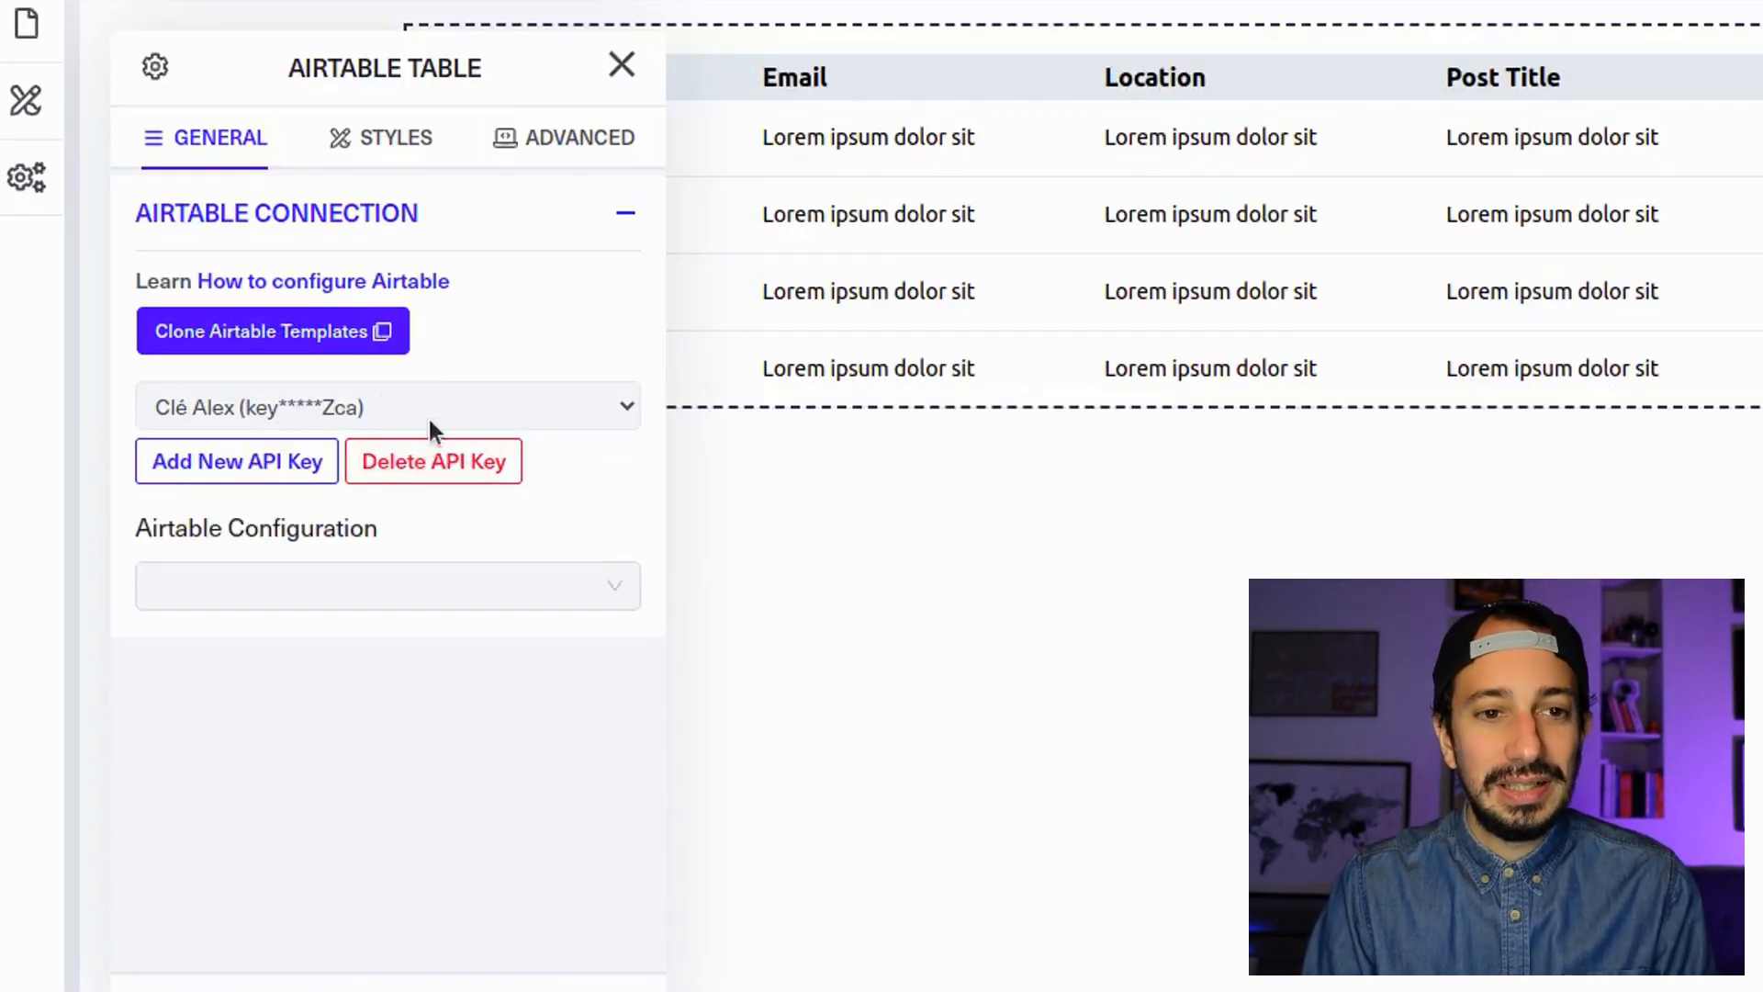
Select the newly added API key for the table's Airtable connection.
{"action": "left_click", "coordinate": [272, 411]}
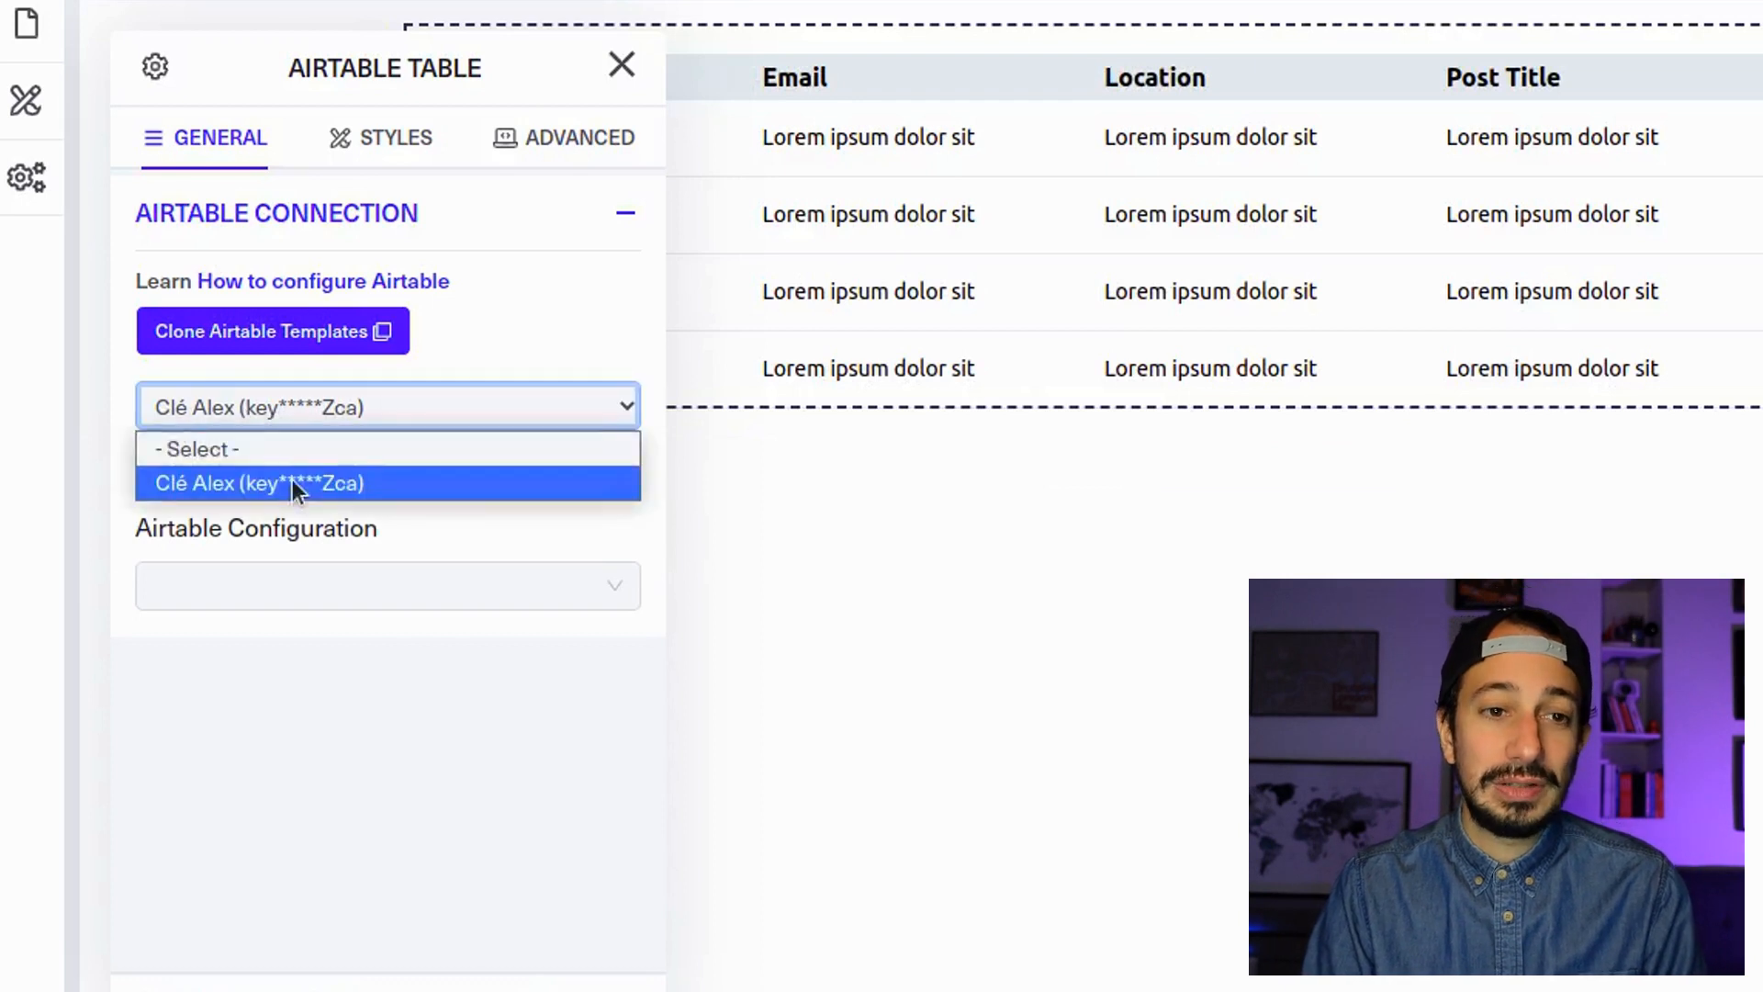
{"action": "left_click", "coordinate": [553, 520]}
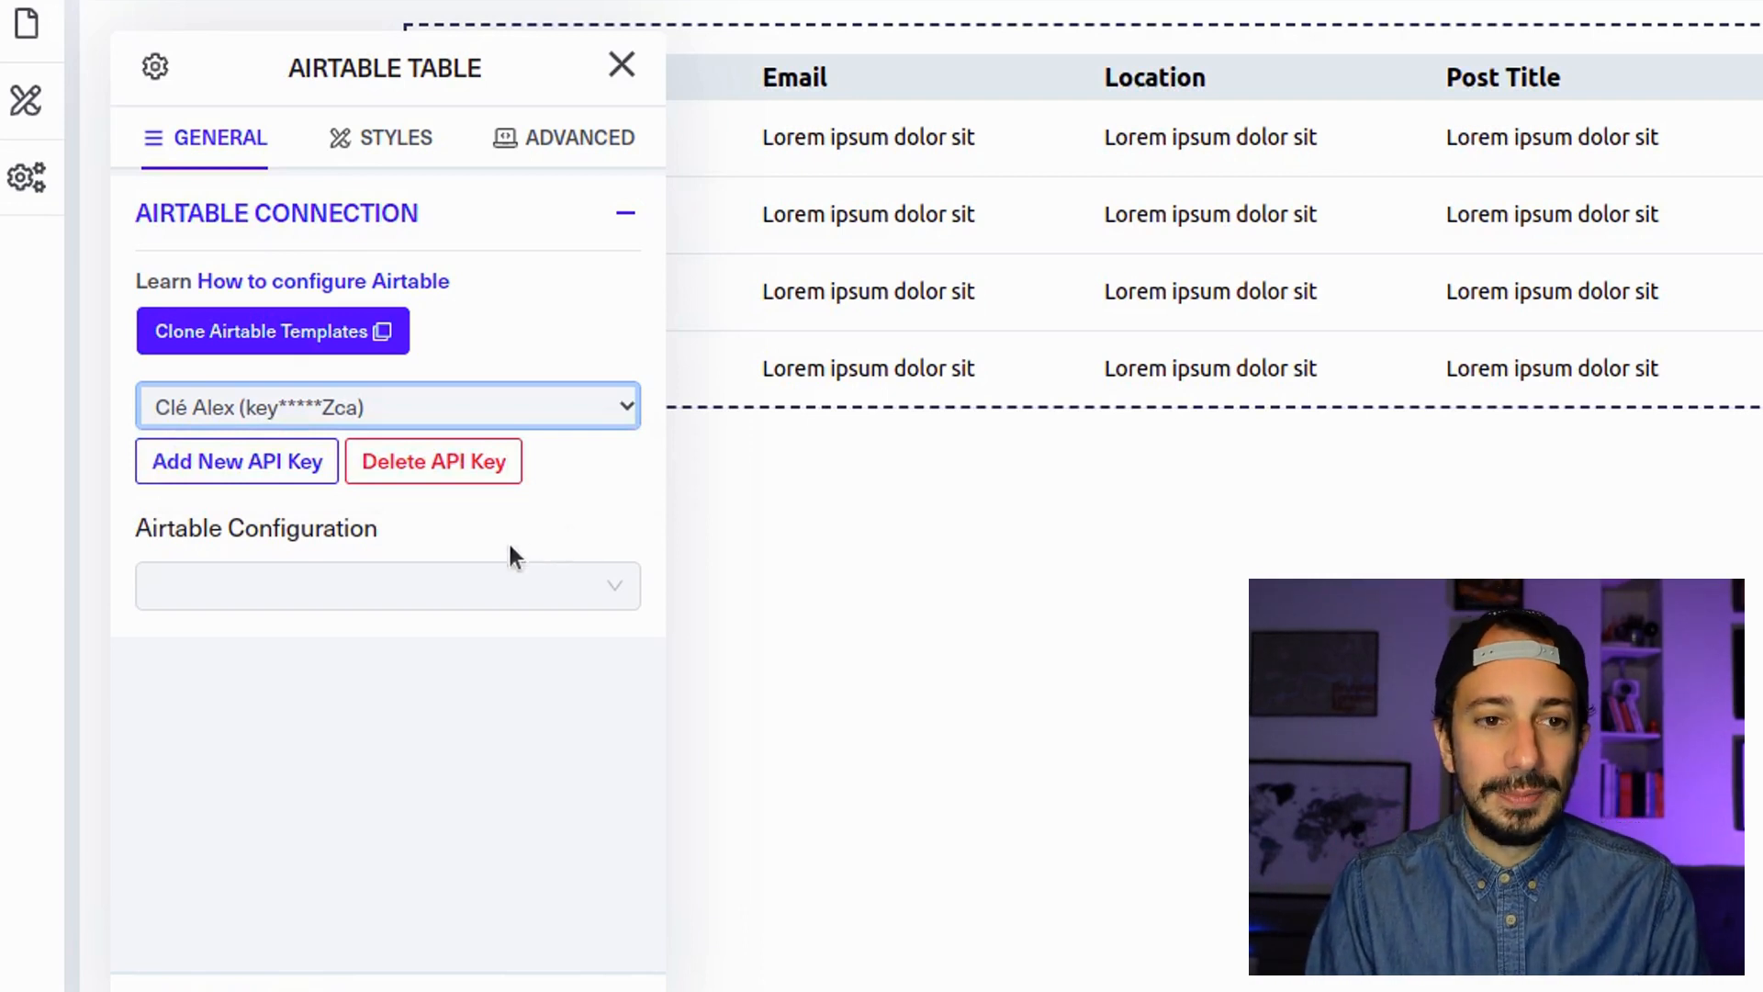
{"action": "left_click", "coordinate": [515, 412]}
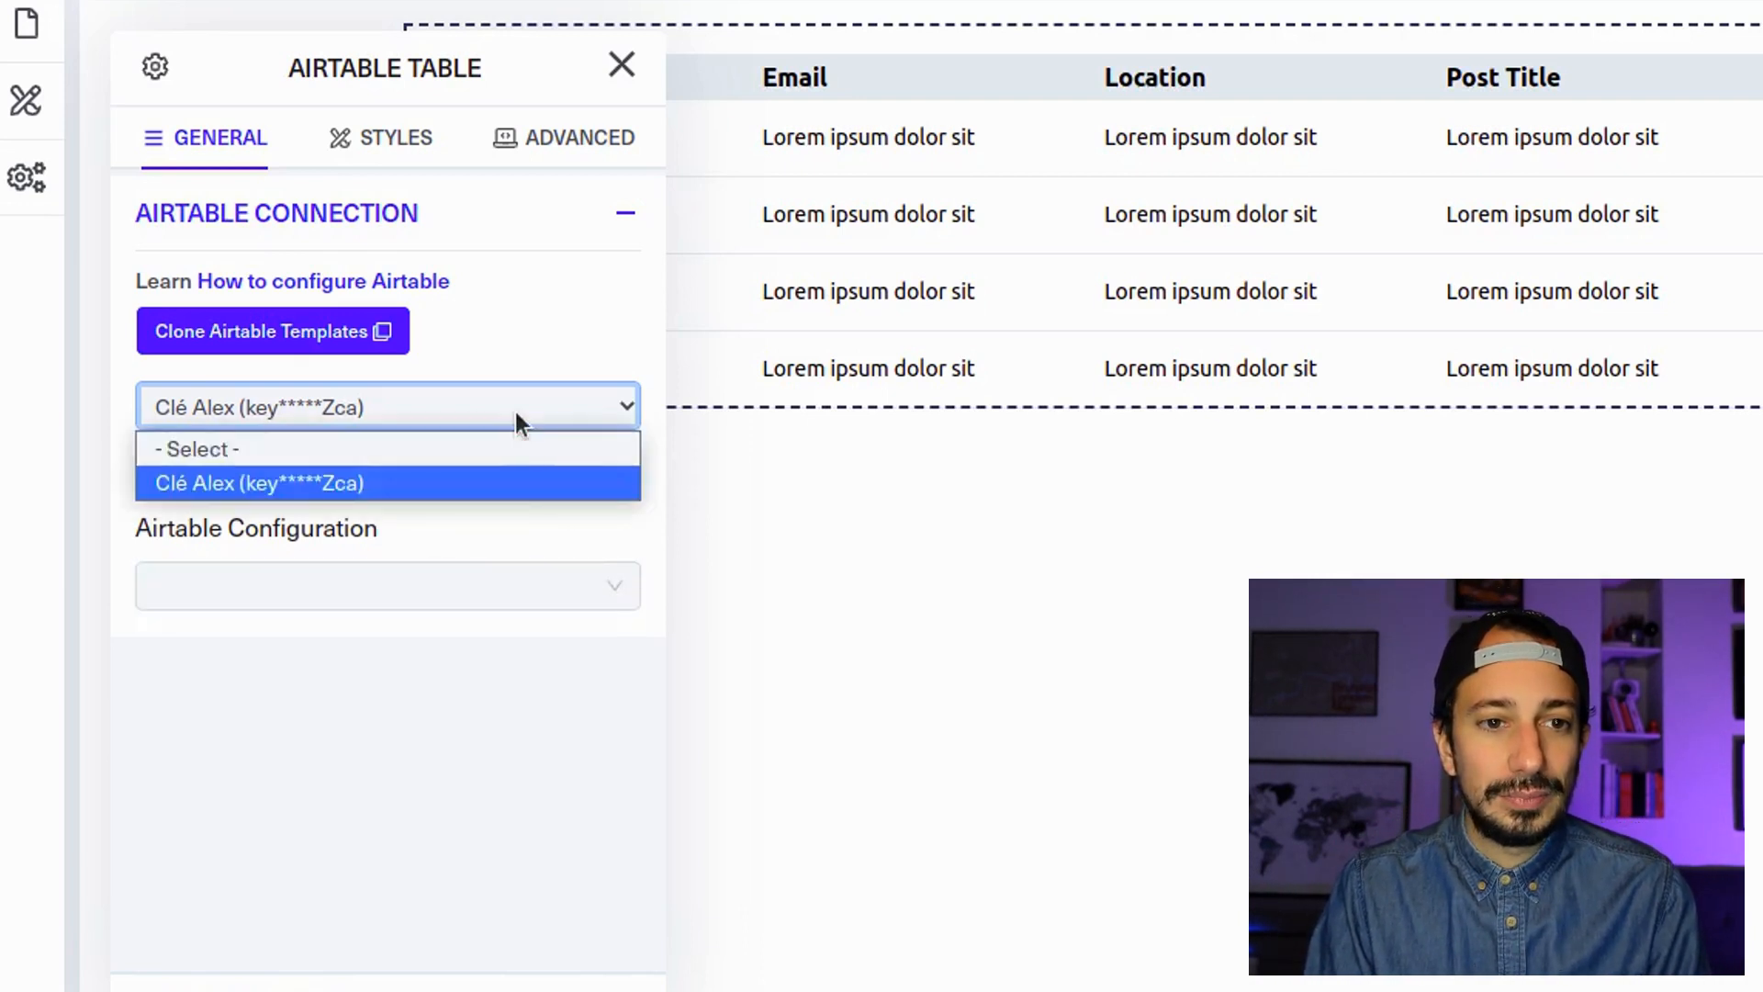
{"action": "left_click", "coordinate": [507, 483]}
Connect the table element to the Cabanes de jardin base and its Cabanes table.
{"action": "left_click", "coordinate": [503, 569]}
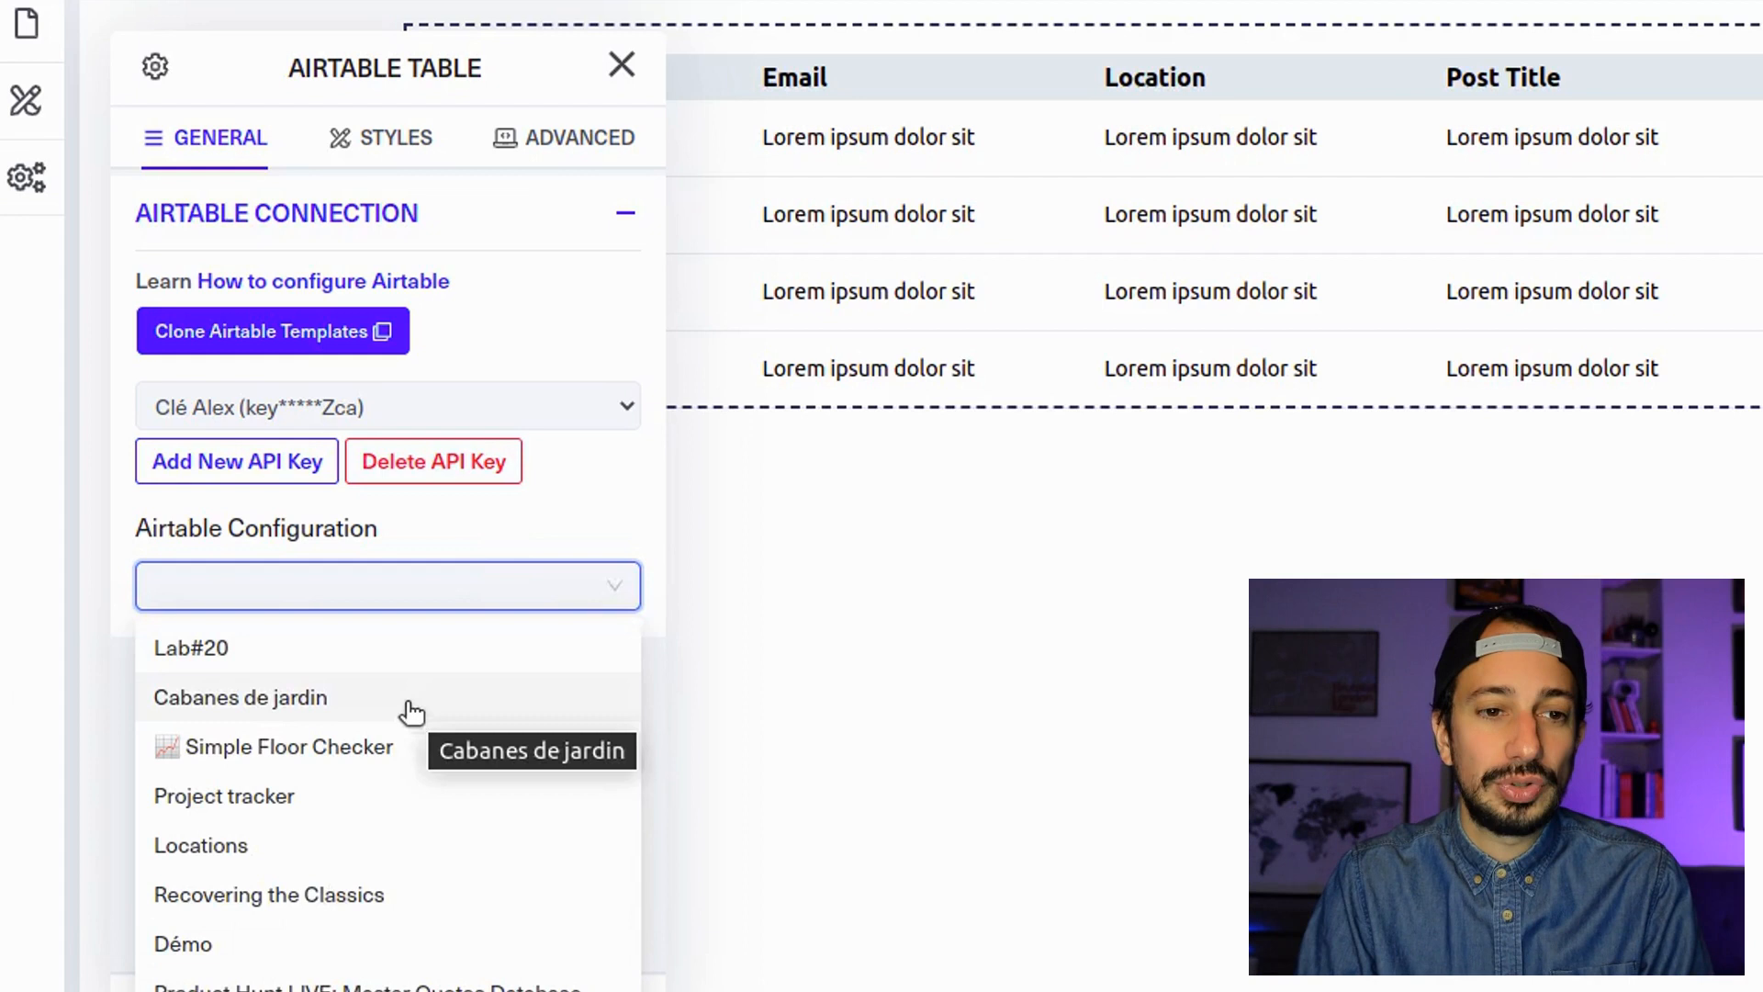
{"action": "left_click", "coordinate": [311, 703]}
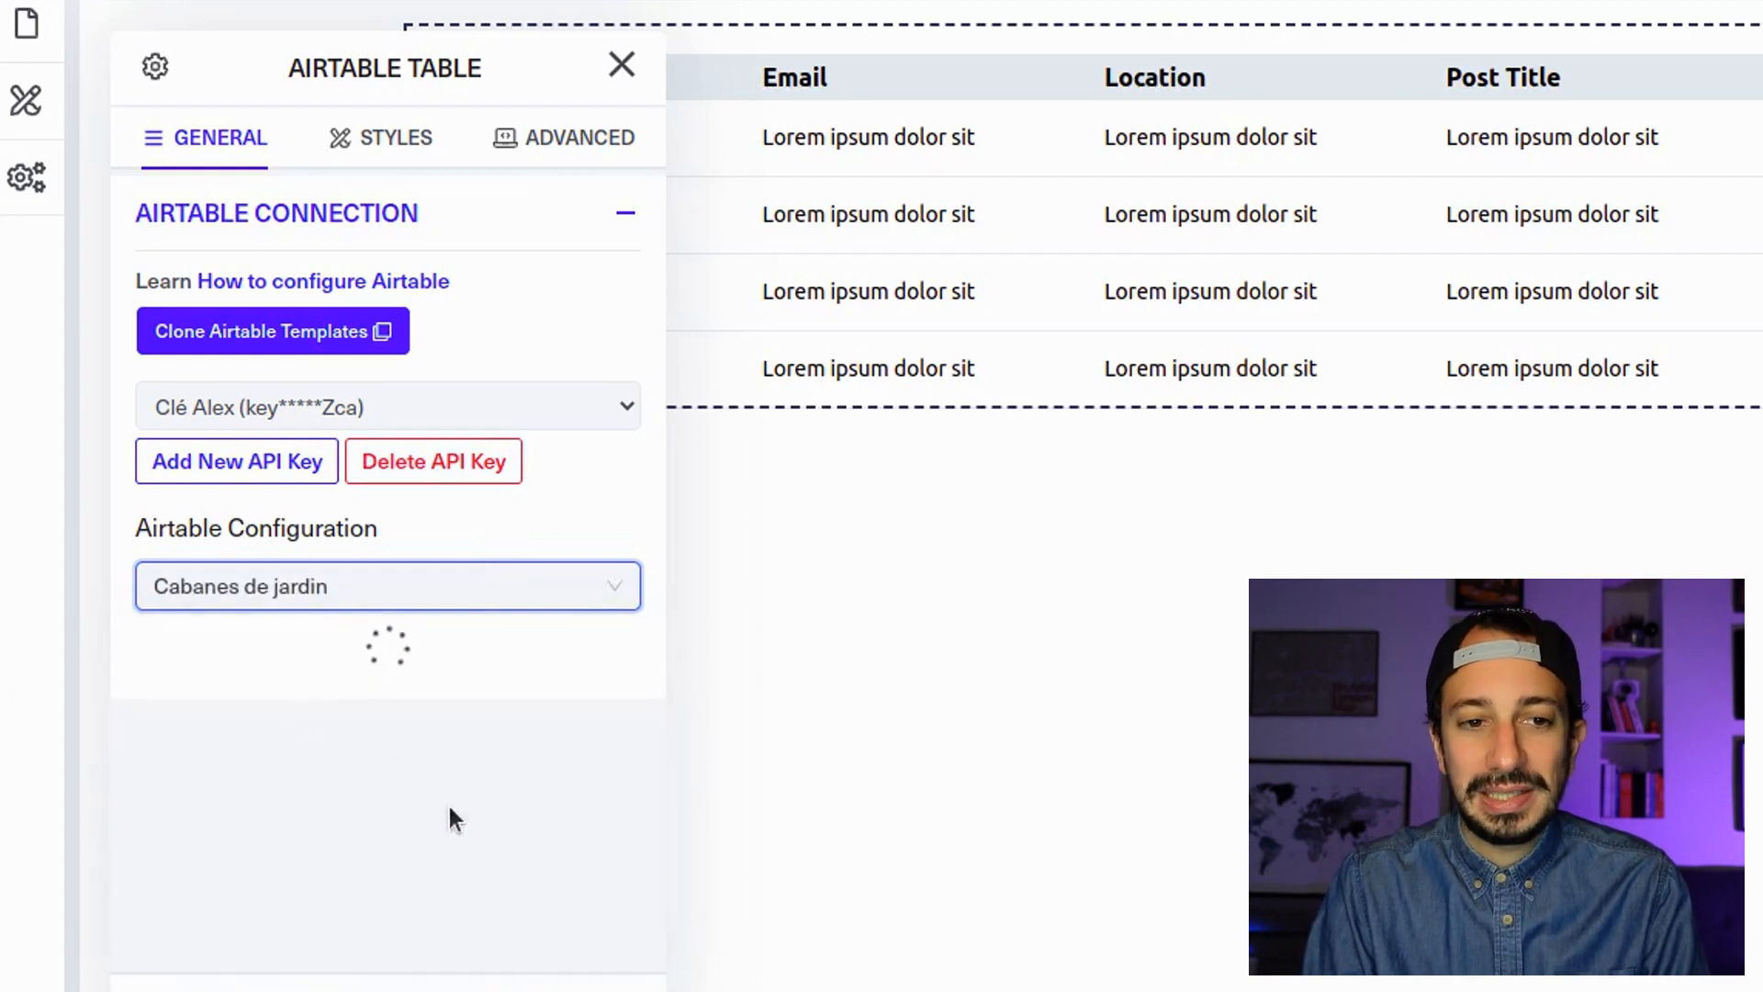
{"action": "left_click", "coordinate": [390, 668]}
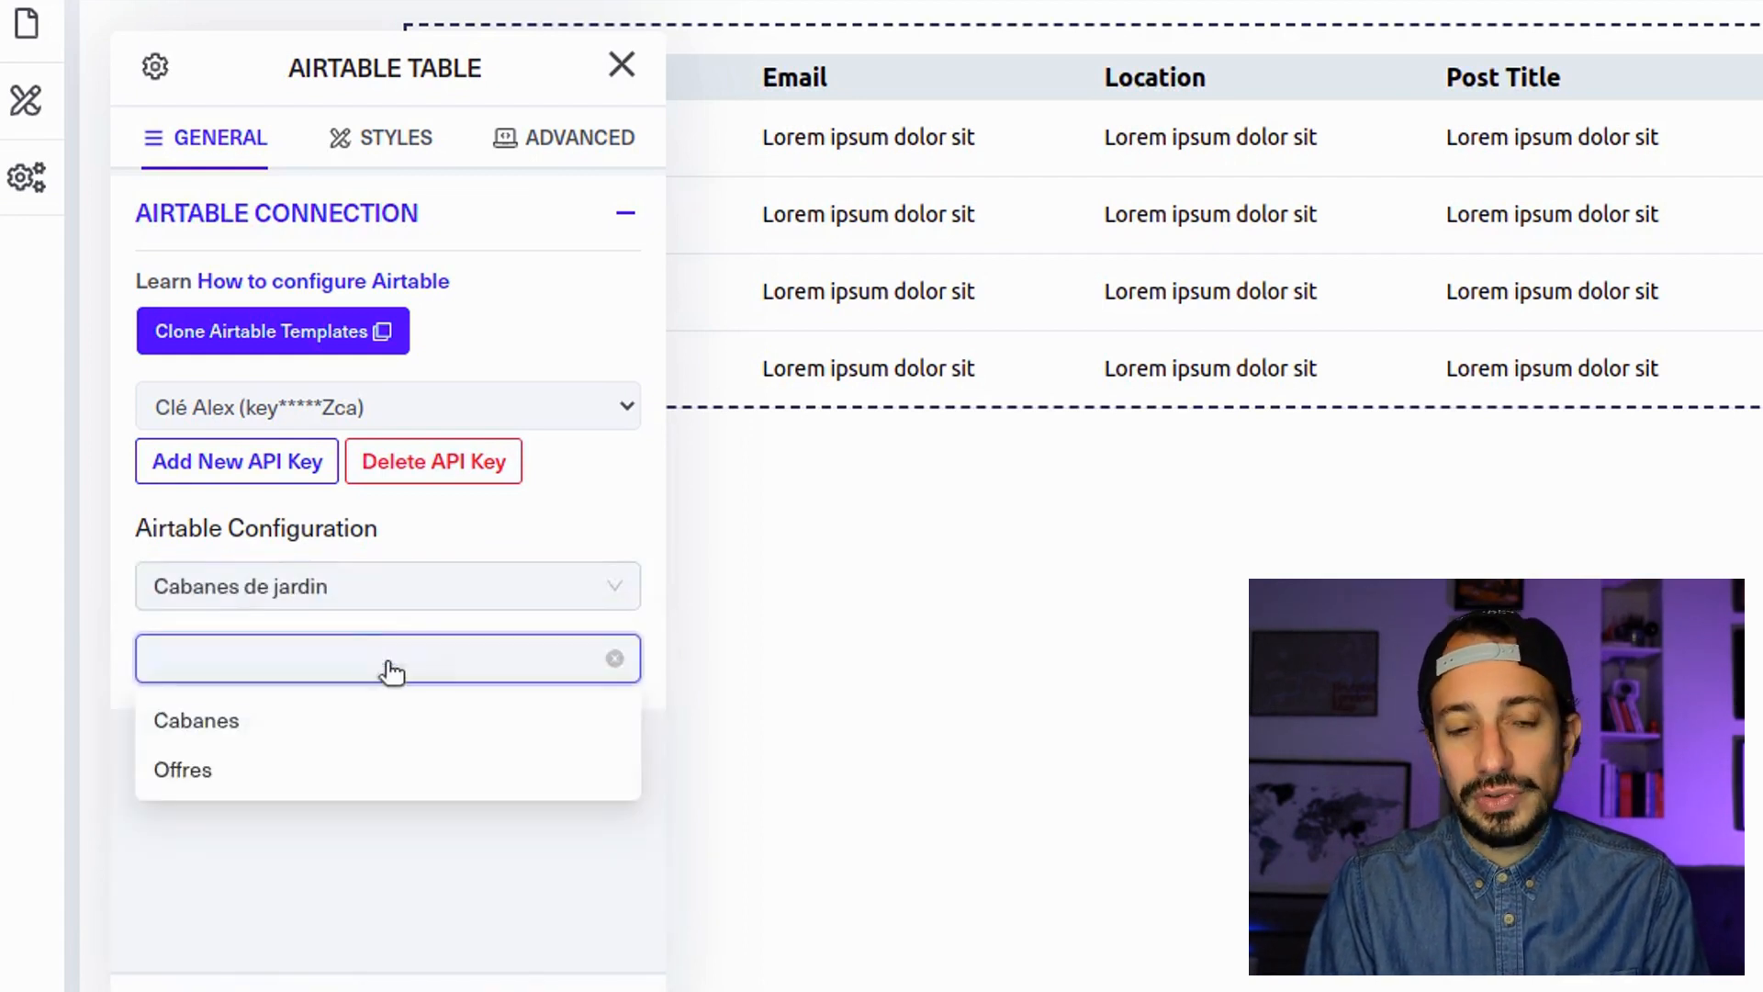
{"action": "left_click", "coordinate": [284, 740]}
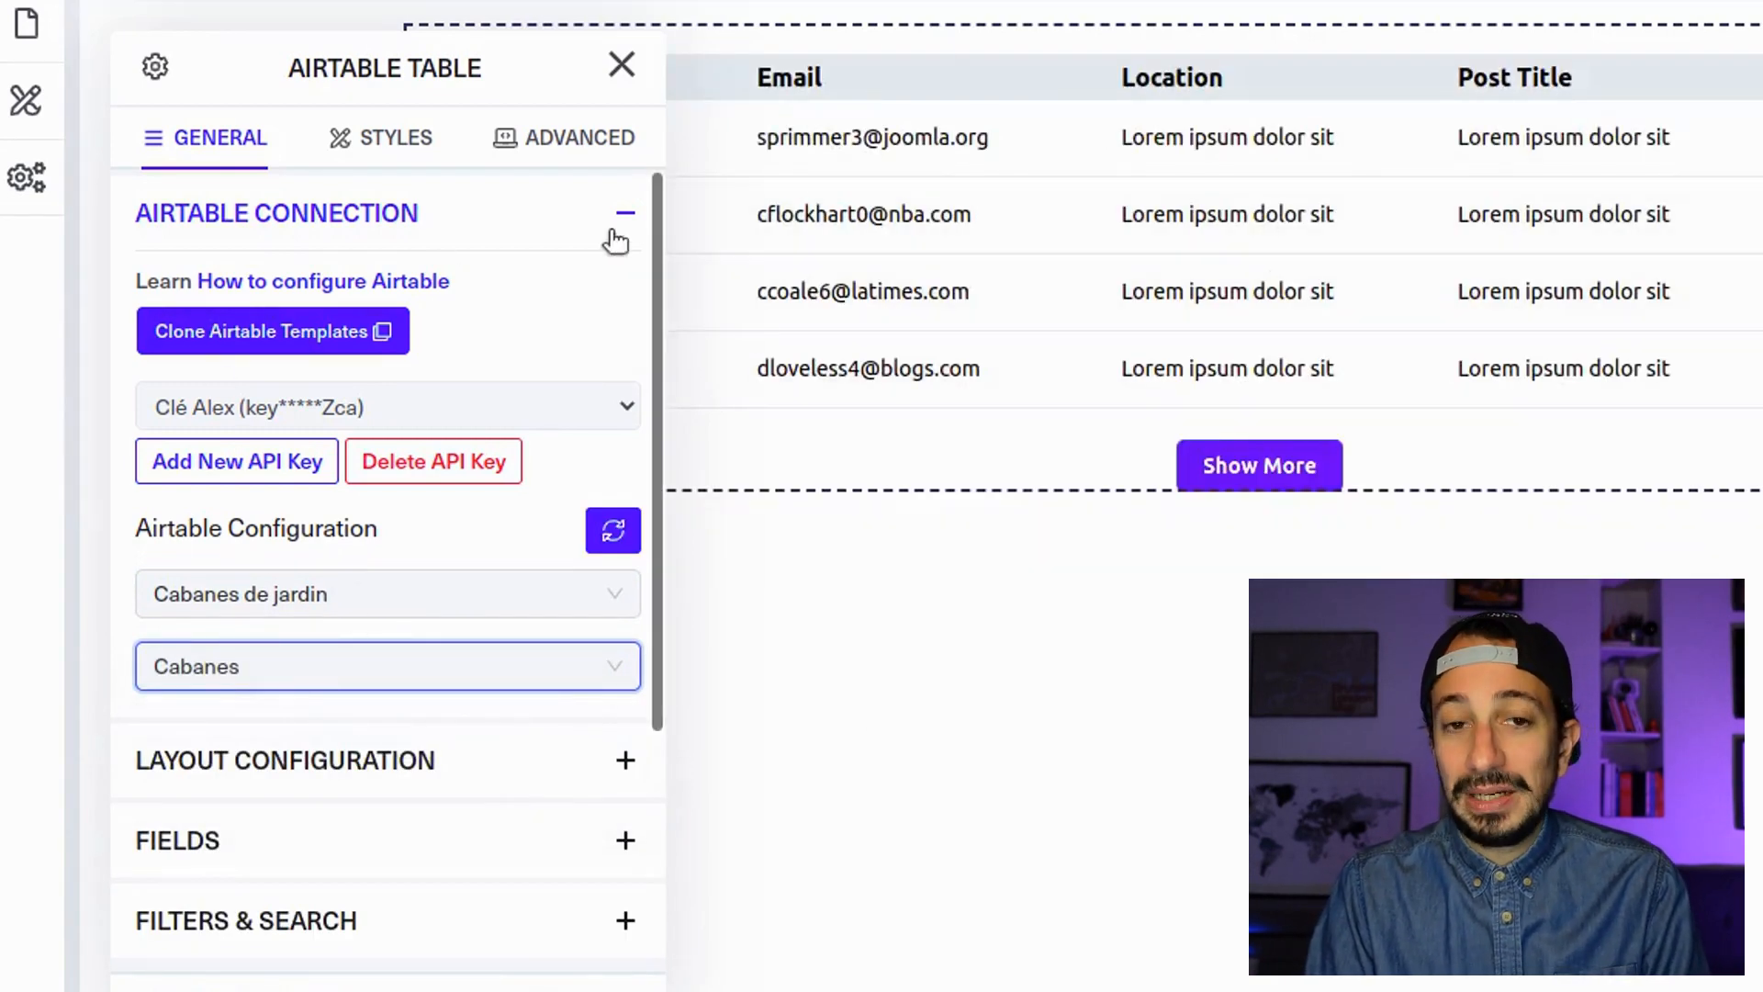
Sort the table's records by Nom // A - Z in the layout configuration.
{"action": "scroll", "coordinate": [432, 528], "scroll_direction": "down", "scroll_amount": 3}
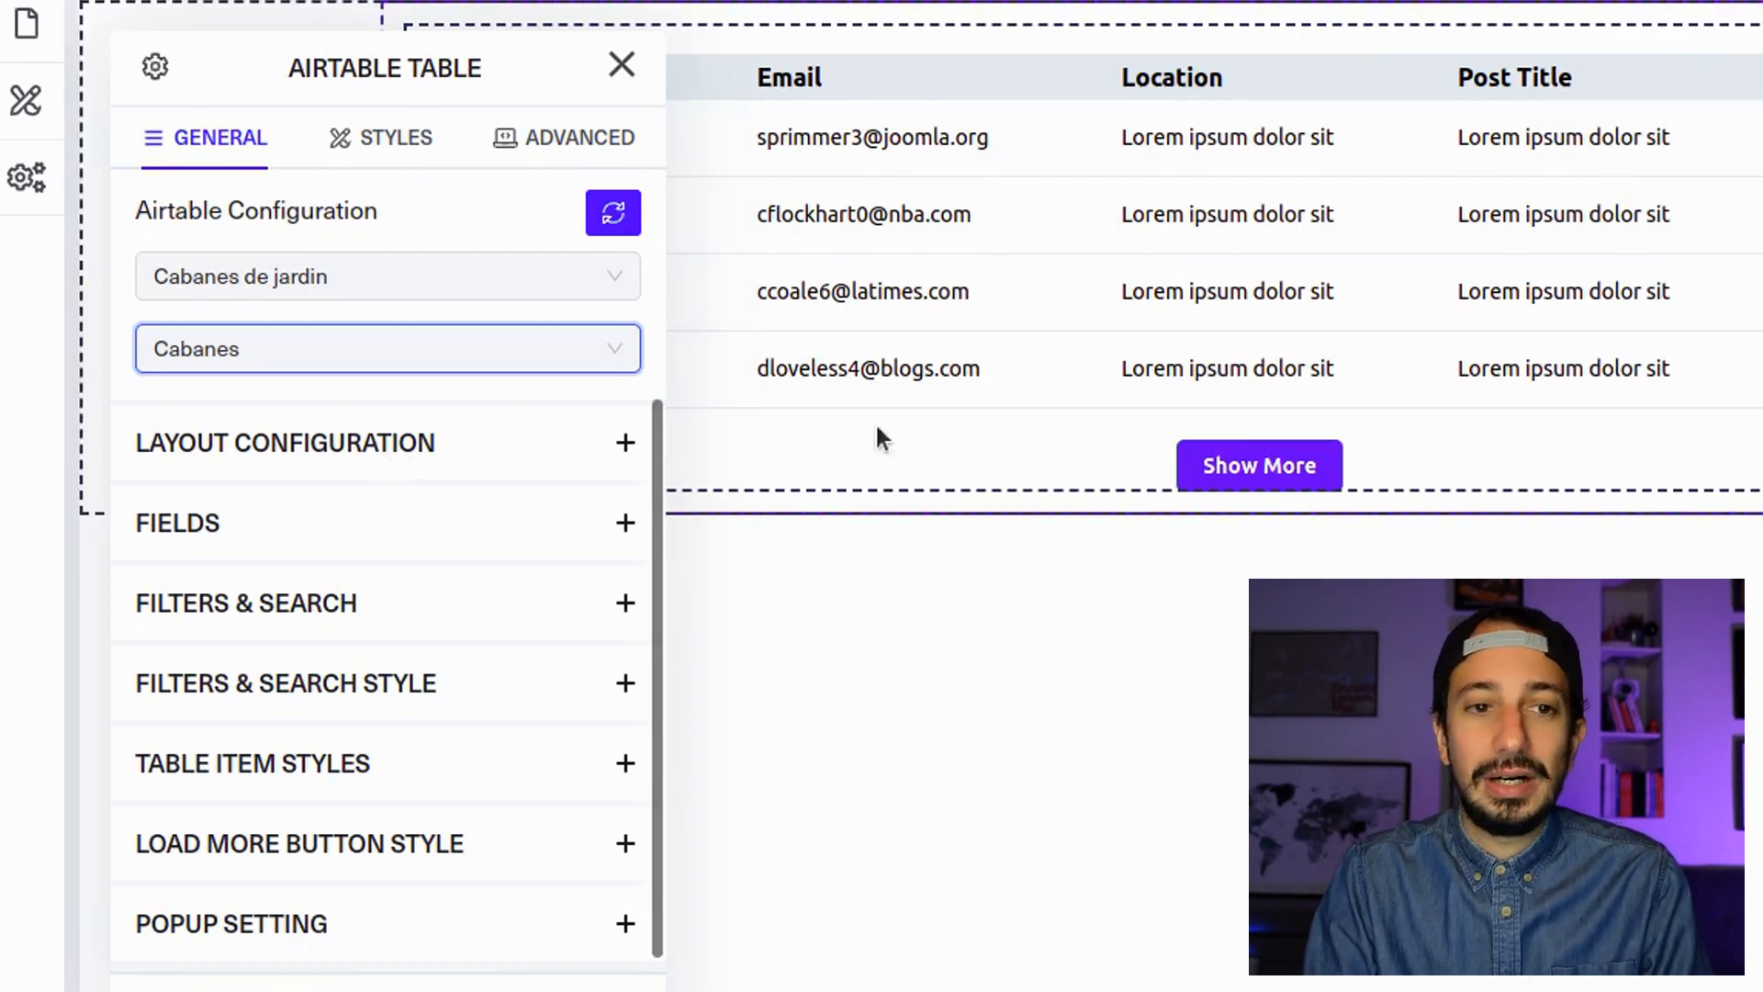
{"action": "left_click", "coordinate": [578, 456]}
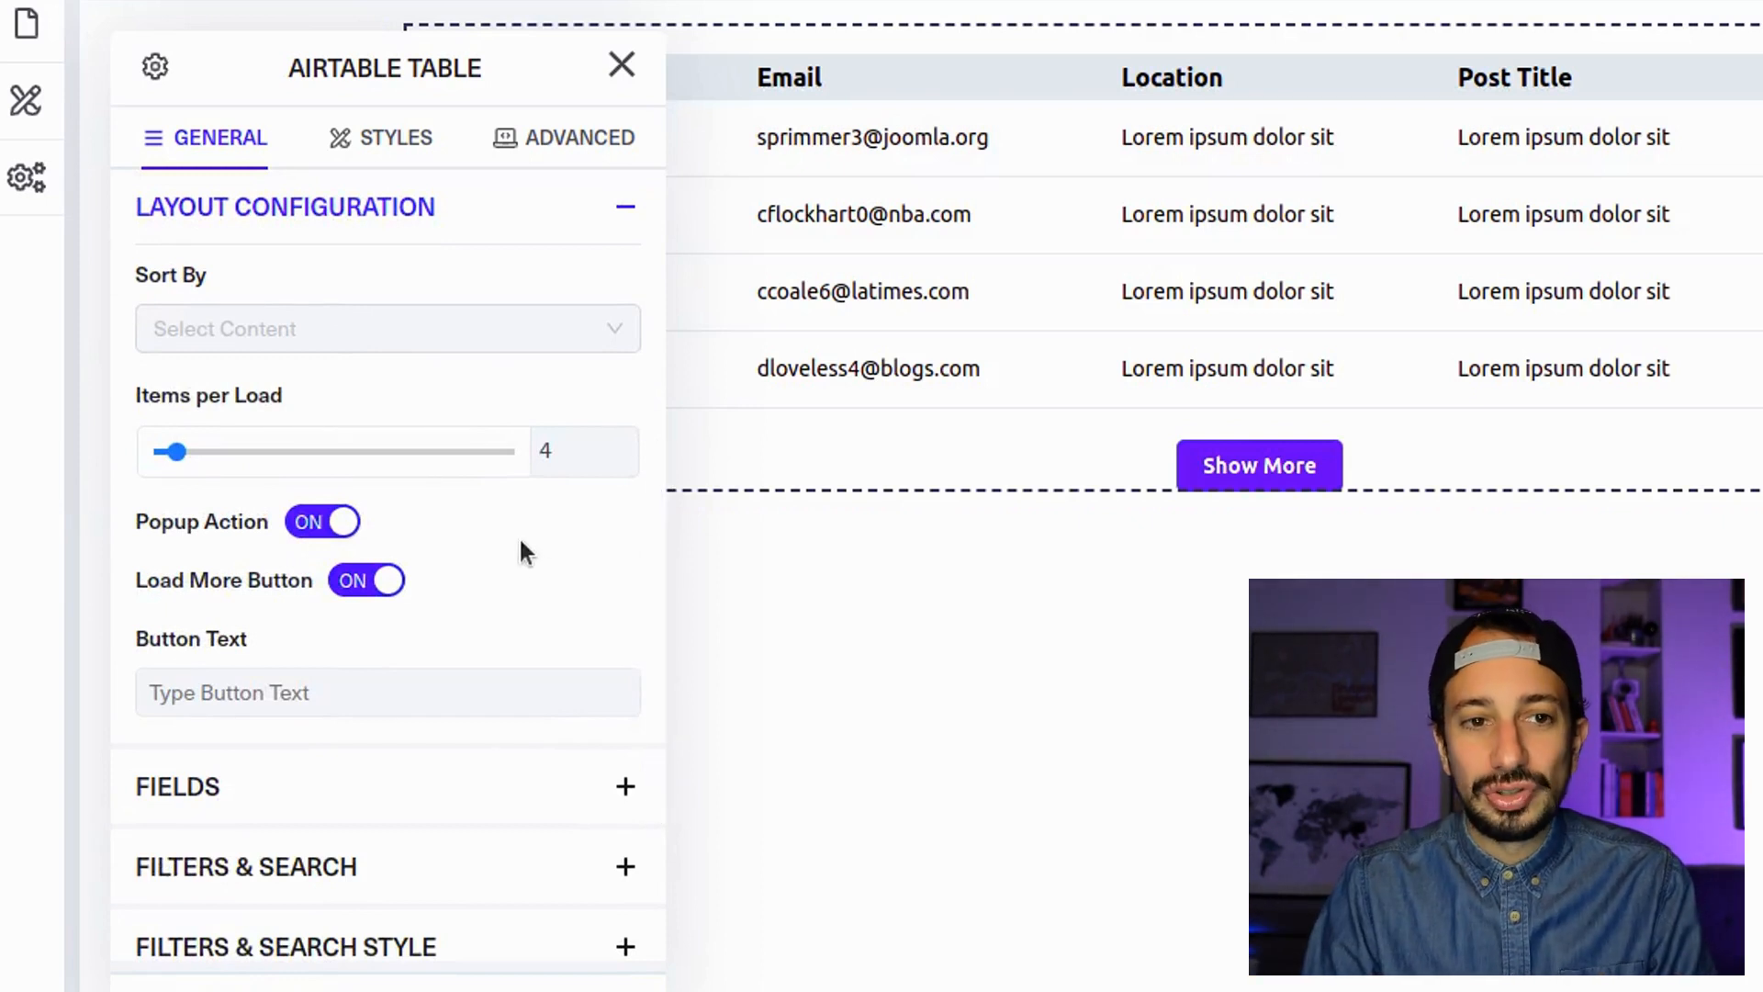
{"action": "left_click", "coordinate": [512, 331]}
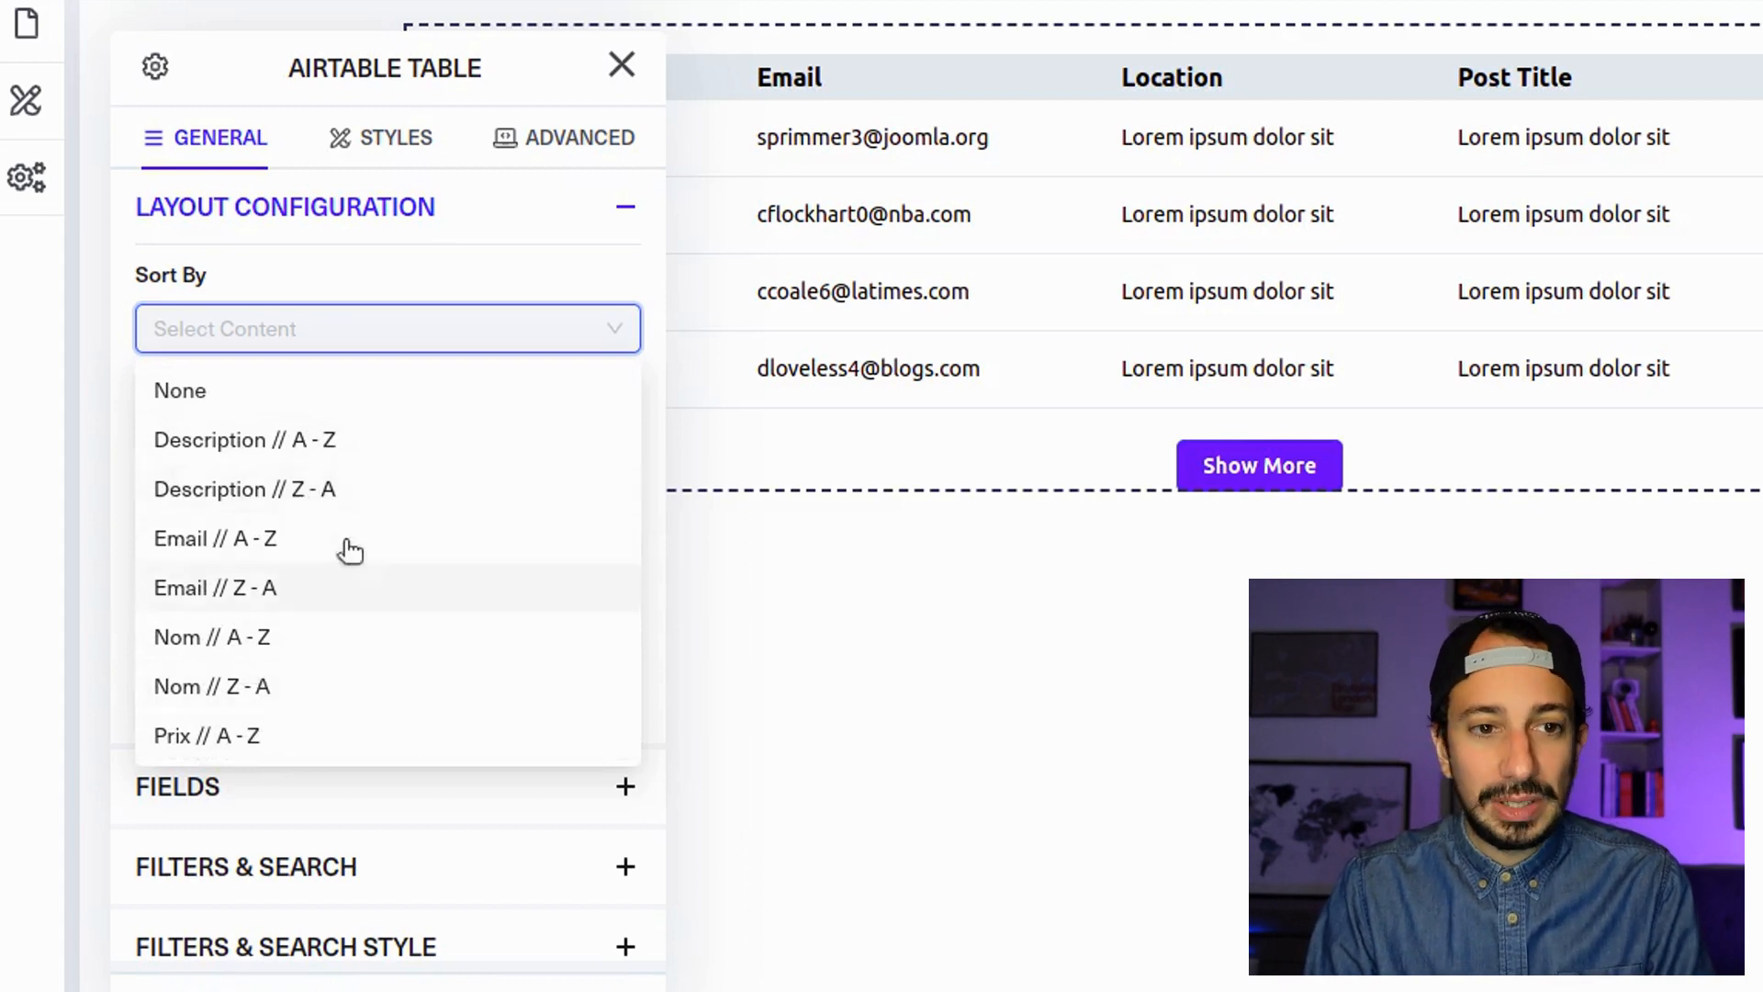
{"action": "scroll", "coordinate": [335, 599], "scroll_direction": "down", "scroll_amount": 1}
{"action": "scroll", "coordinate": [349, 560], "scroll_direction": "up", "scroll_amount": 1}
{"action": "scroll", "coordinate": [352, 542], "scroll_direction": "down", "scroll_amount": 1}
{"action": "left_click", "coordinate": [266, 571]}
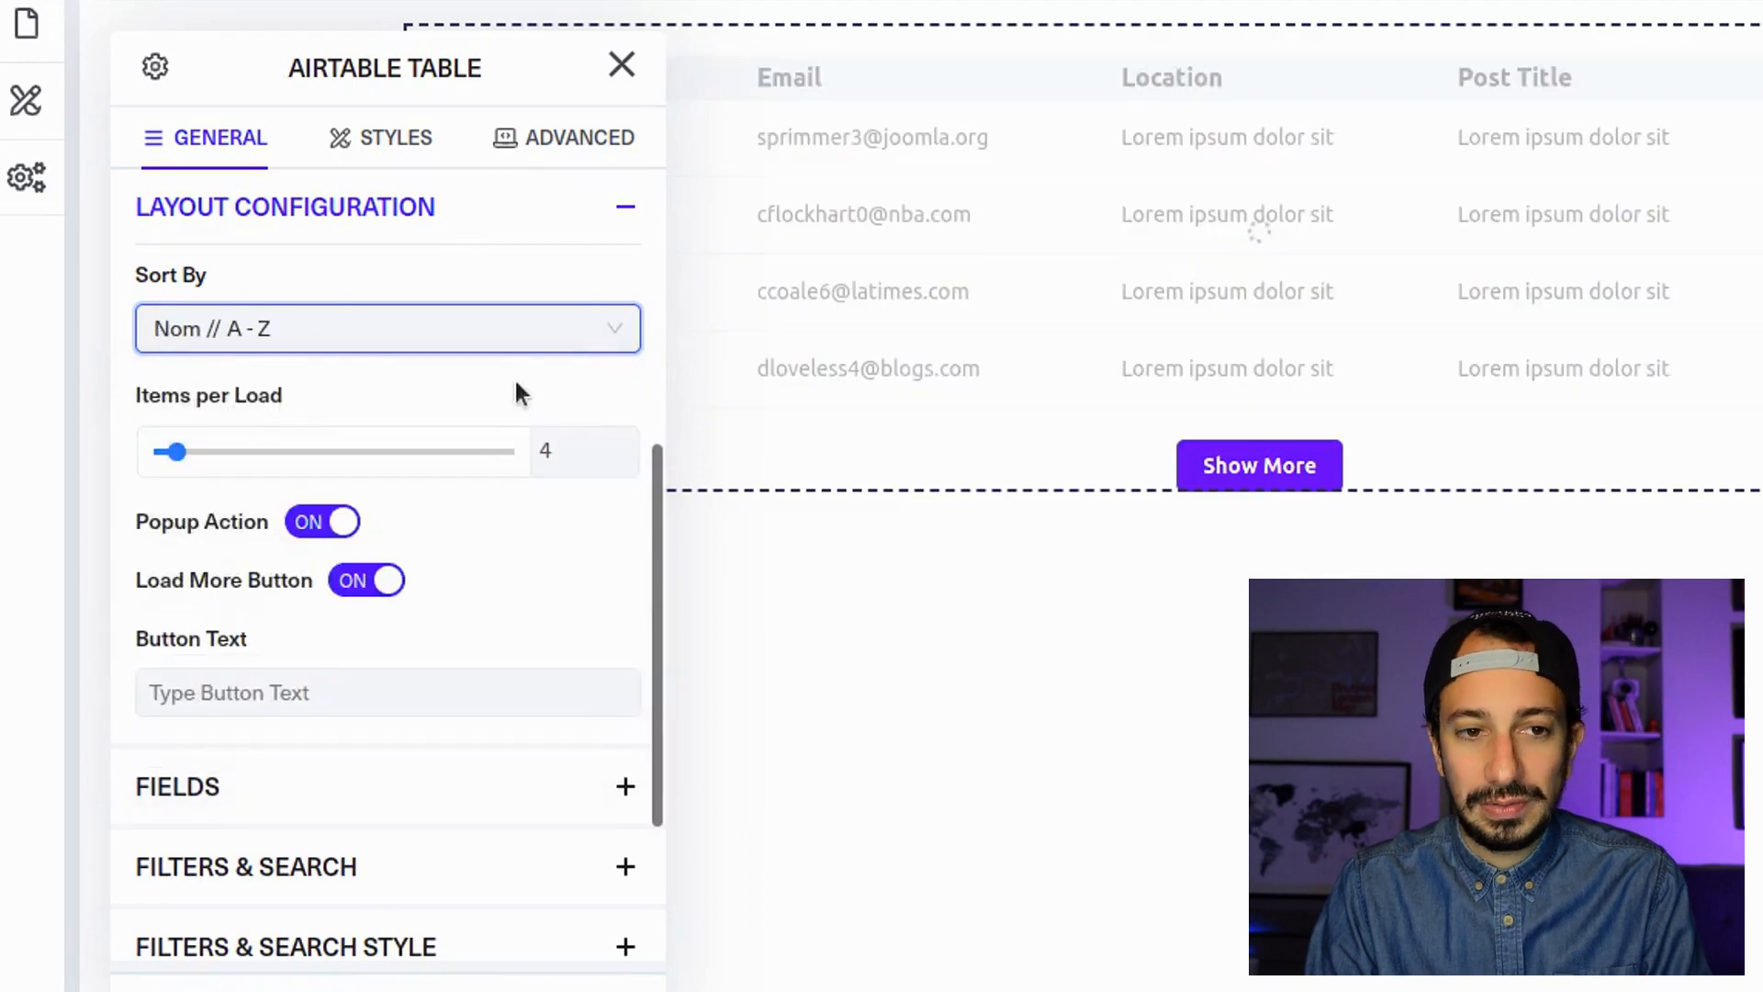
Set the table's items per load to 5.
{"action": "left_click", "coordinate": [620, 444]}
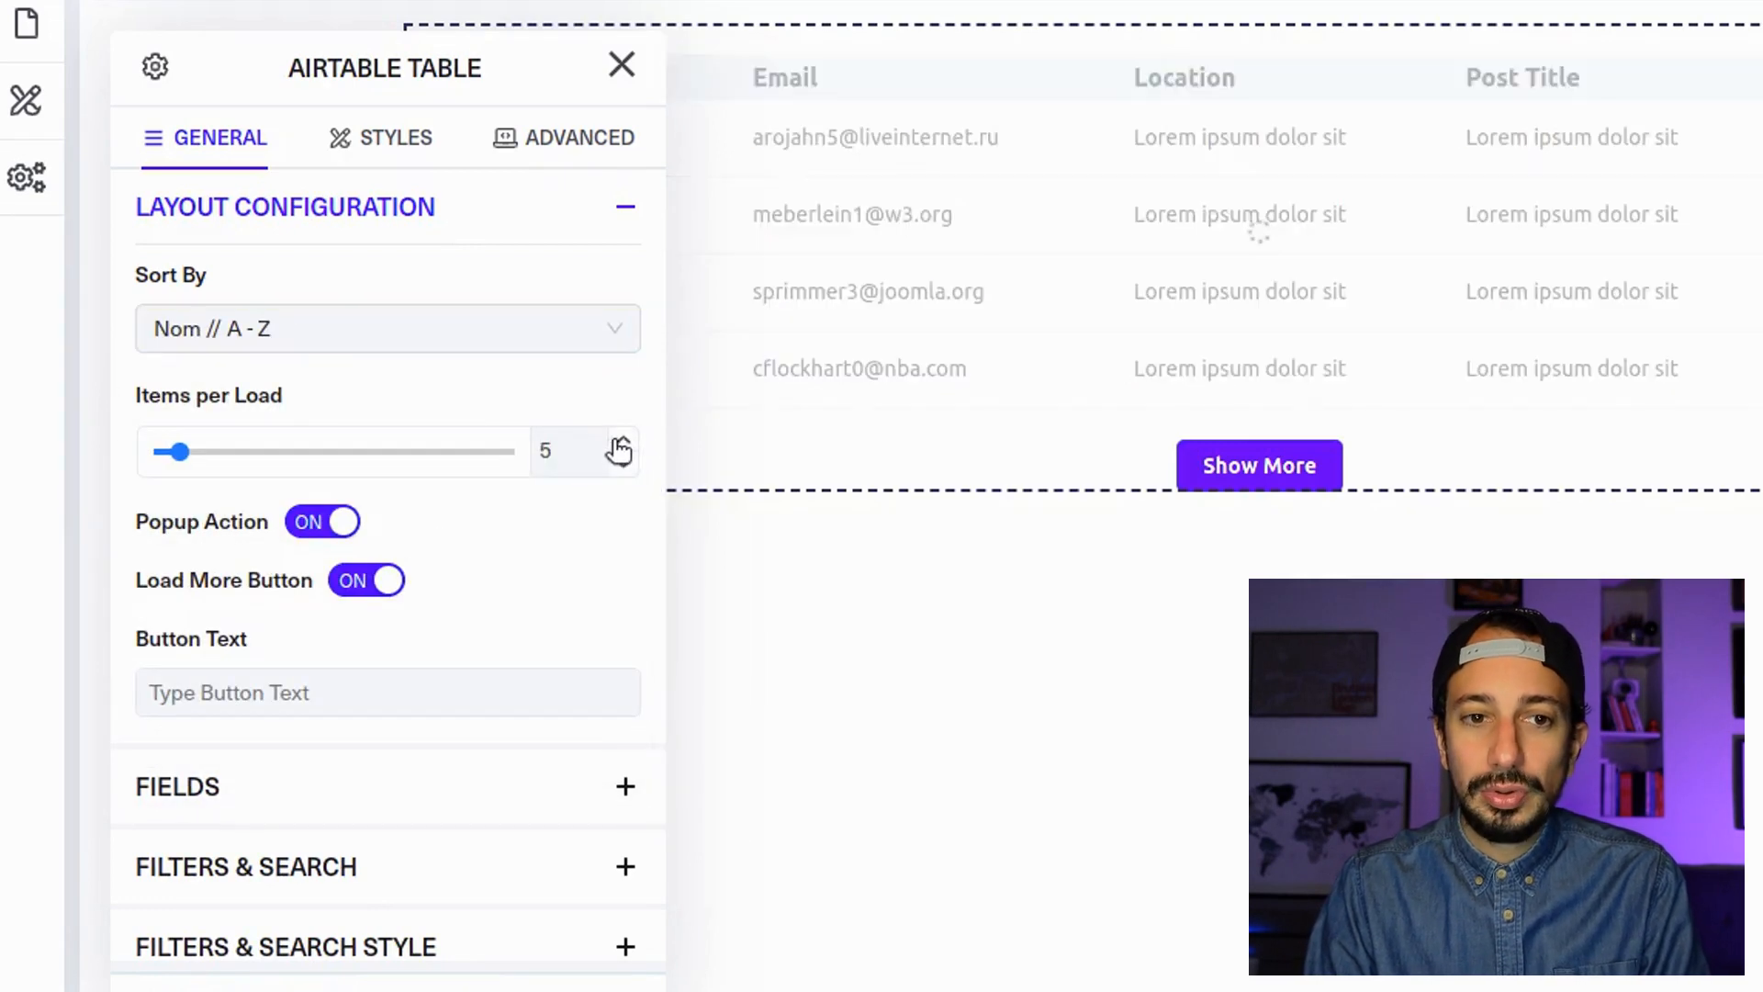
{"action": "left_click", "coordinate": [620, 444]}
{"action": "left_click", "coordinate": [623, 458]}
{"action": "left_click", "coordinate": [623, 458]}
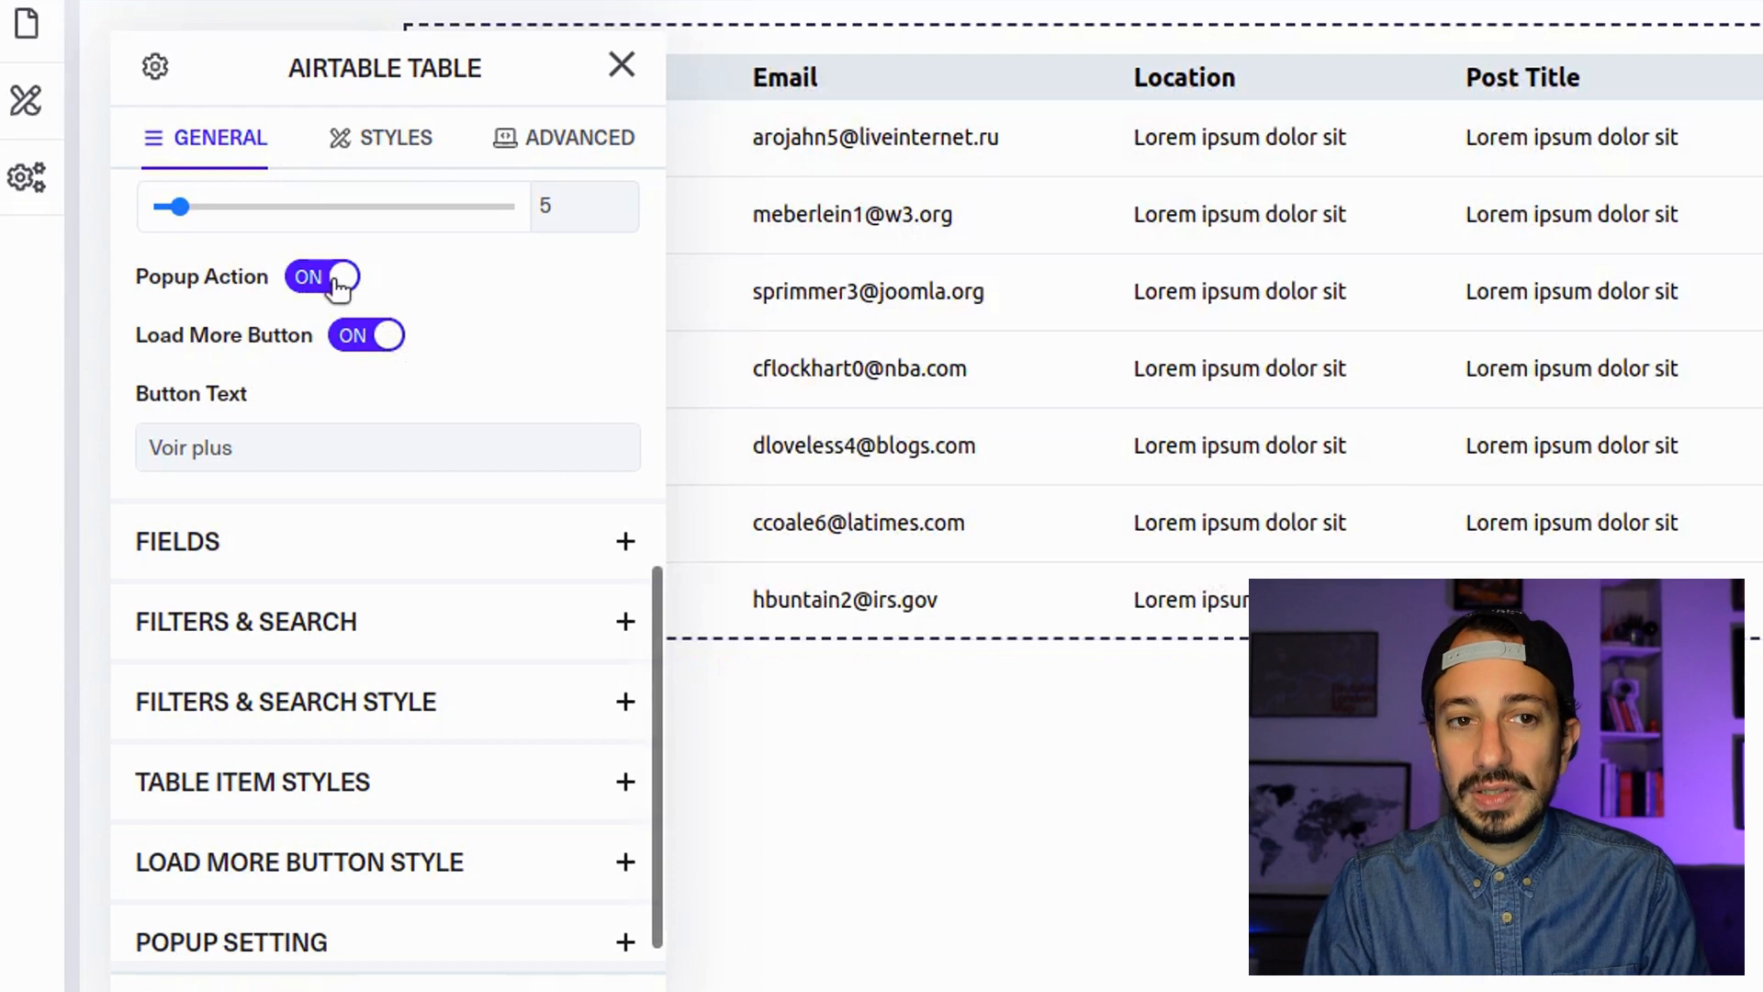
Turn the Popup Action and Load More Button options off, and switch both back on.
{"action": "left_click", "coordinate": [316, 276]}
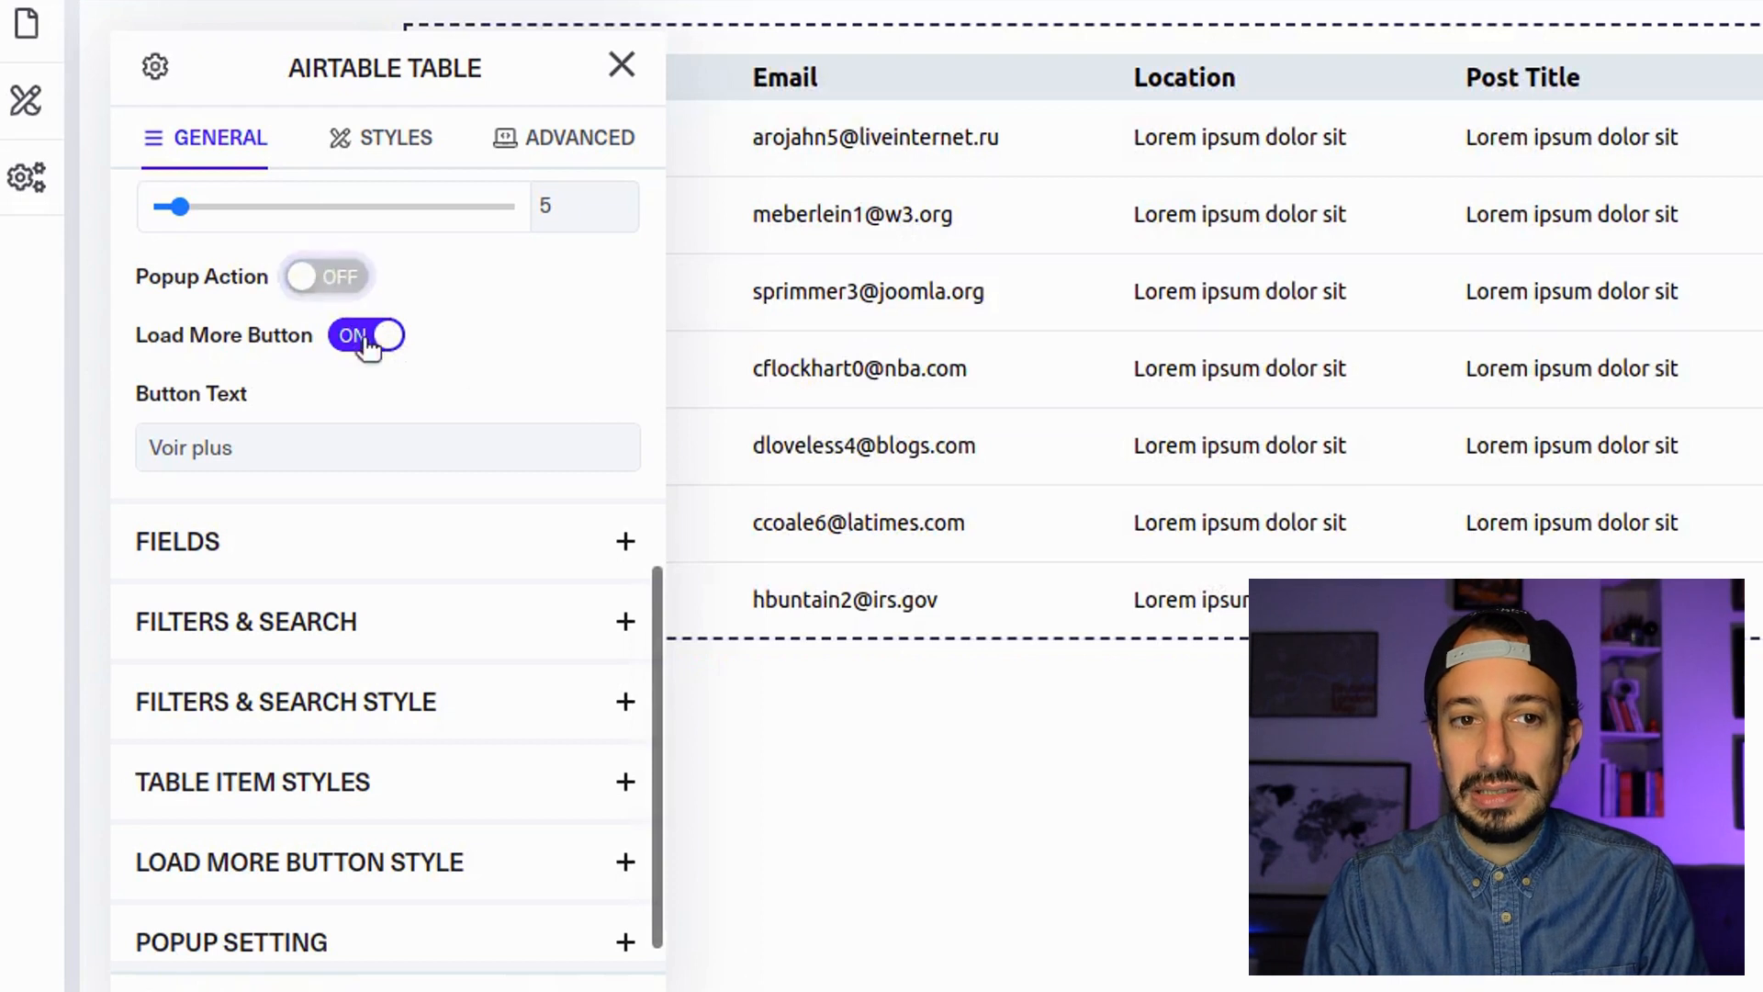
{"action": "left_click", "coordinate": [366, 342]}
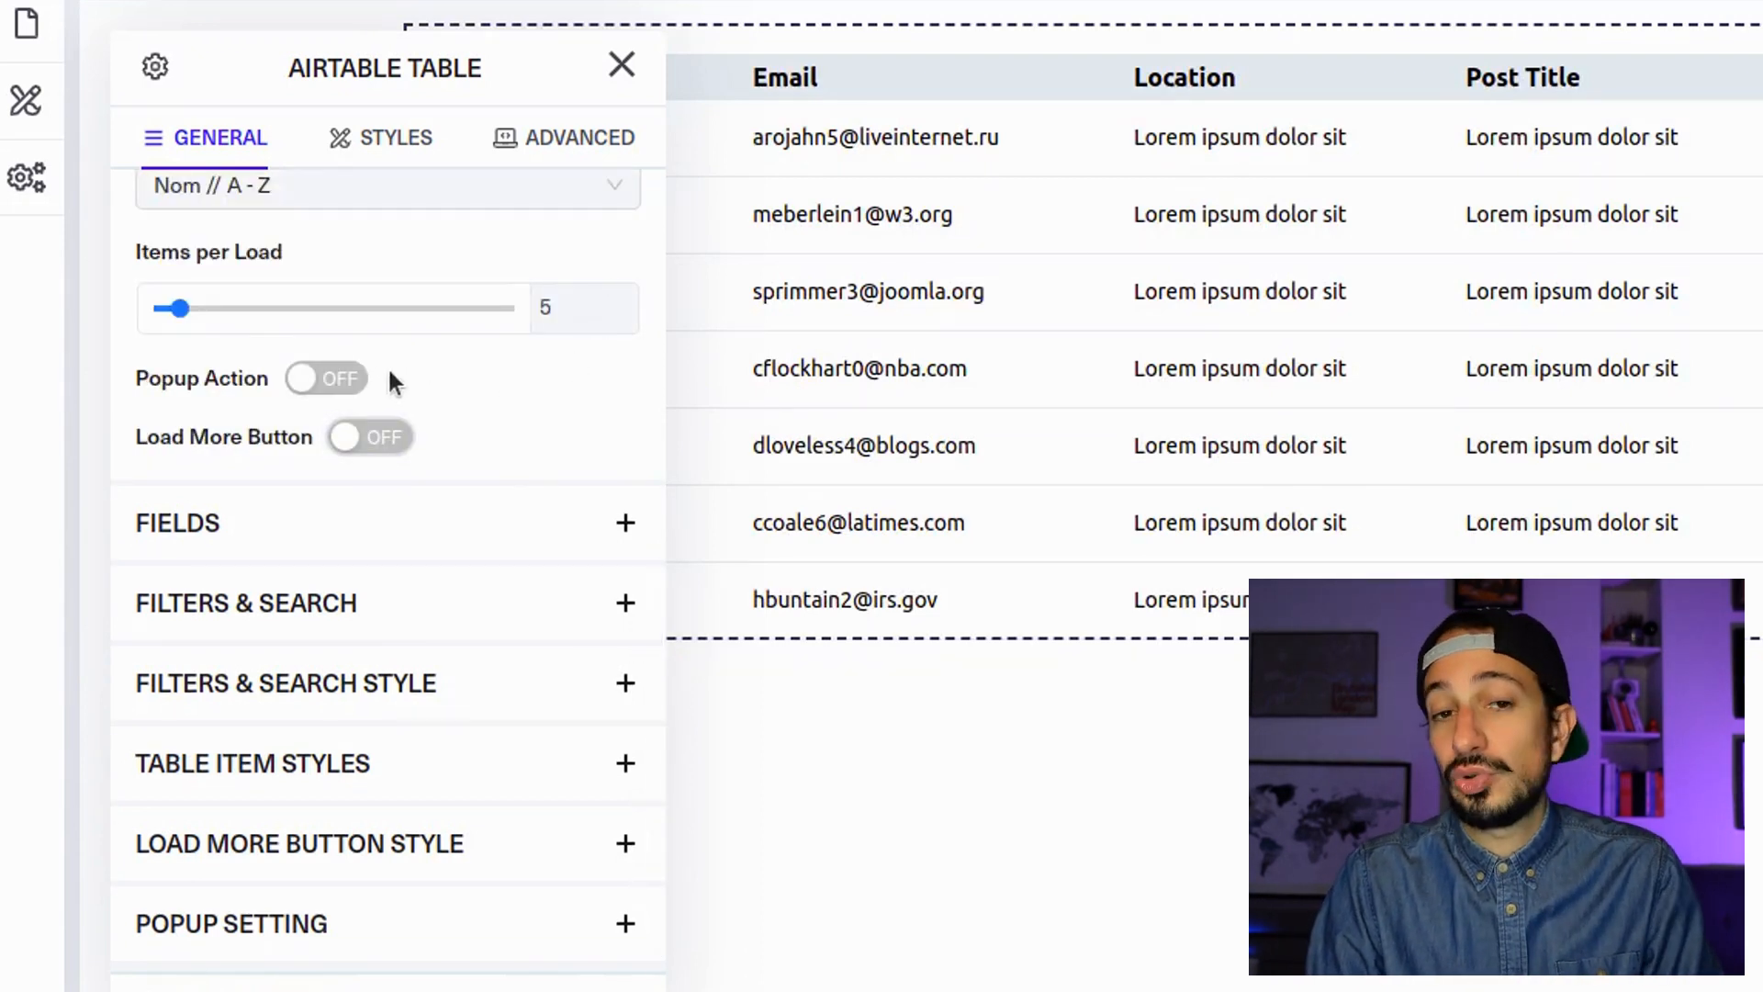
{"action": "left_click", "coordinate": [347, 379]}
{"action": "left_click", "coordinate": [379, 439]}
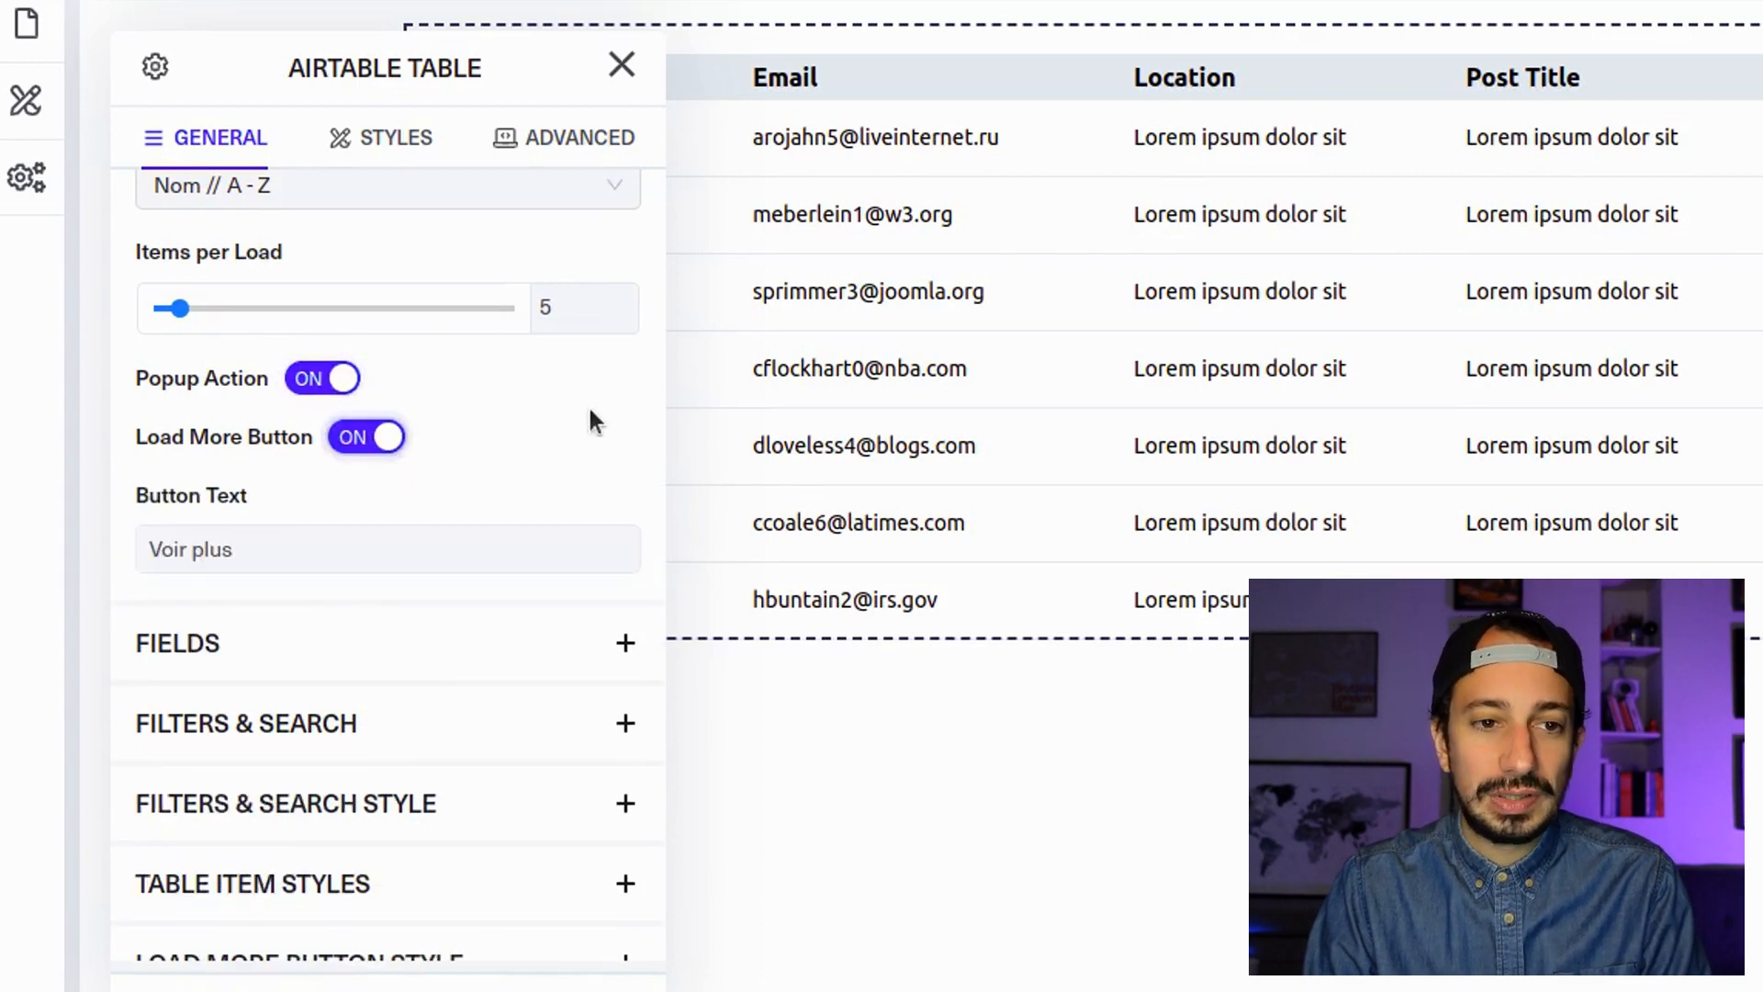
Change the label of the default Name field to "Nom".
{"action": "scroll", "coordinate": [575, 390], "scroll_direction": "down", "scroll_amount": 1}
{"action": "left_click", "coordinate": [421, 517]}
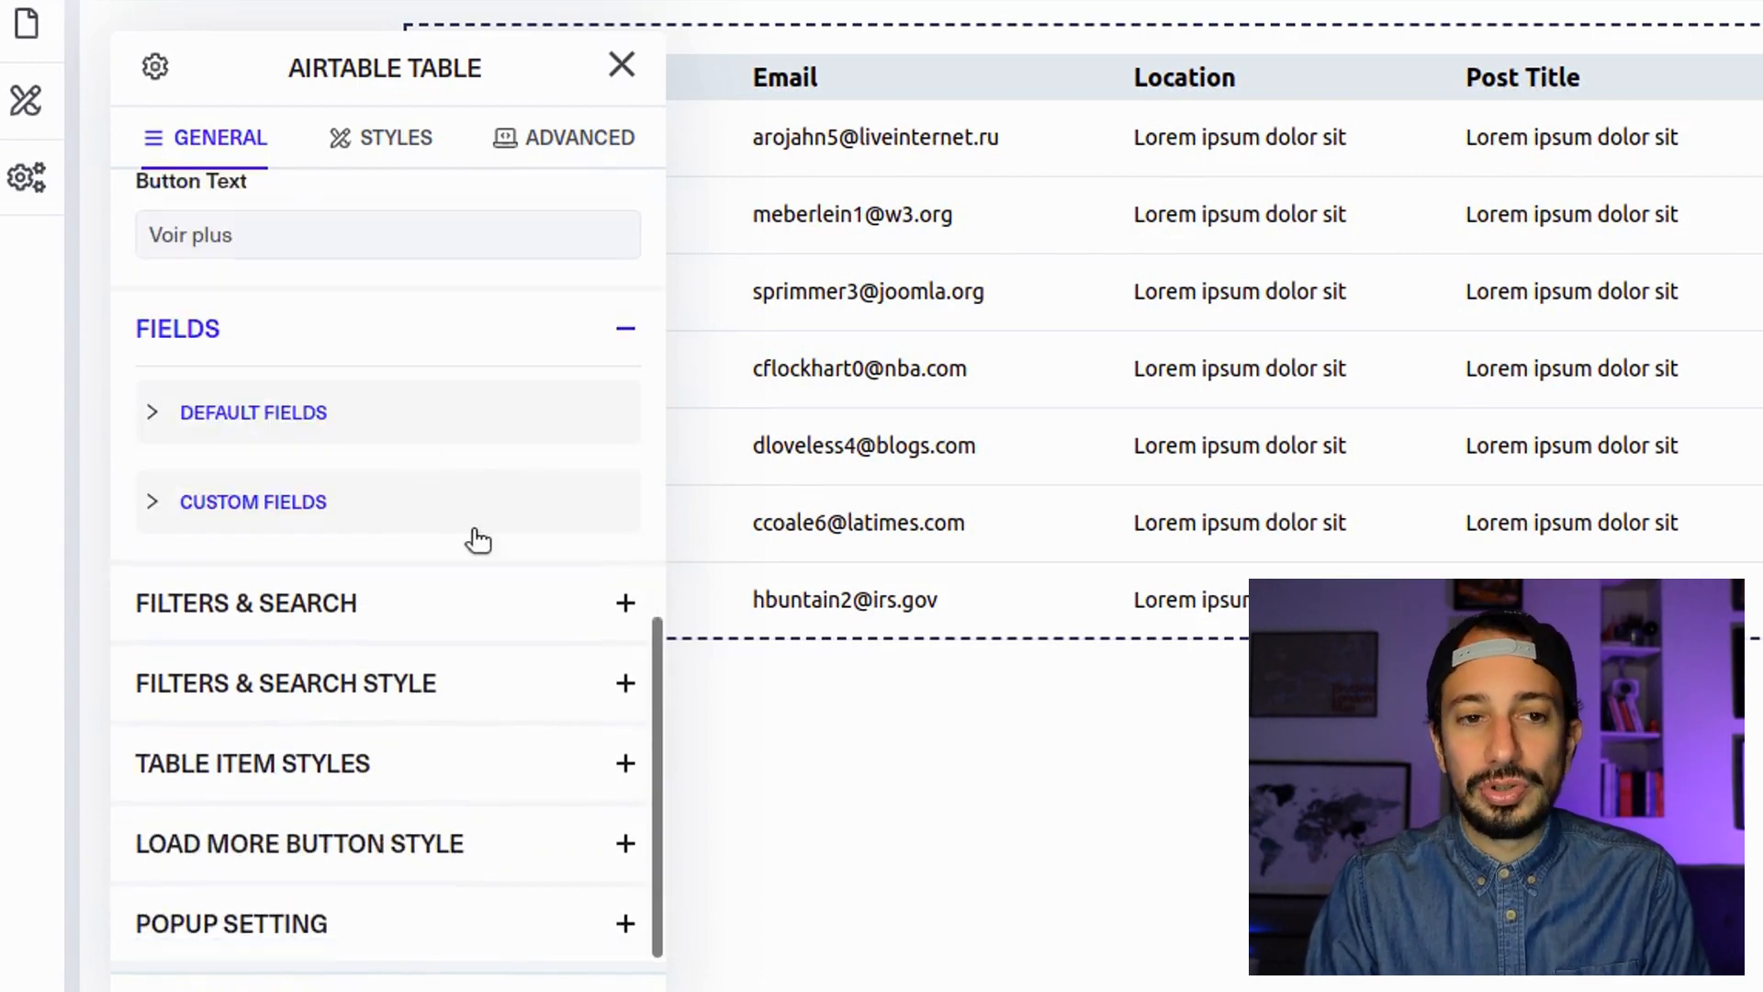
{"action": "left_click", "coordinate": [147, 412]}
{"action": "scroll", "coordinate": [459, 453], "scroll_direction": "down", "scroll_amount": 4}
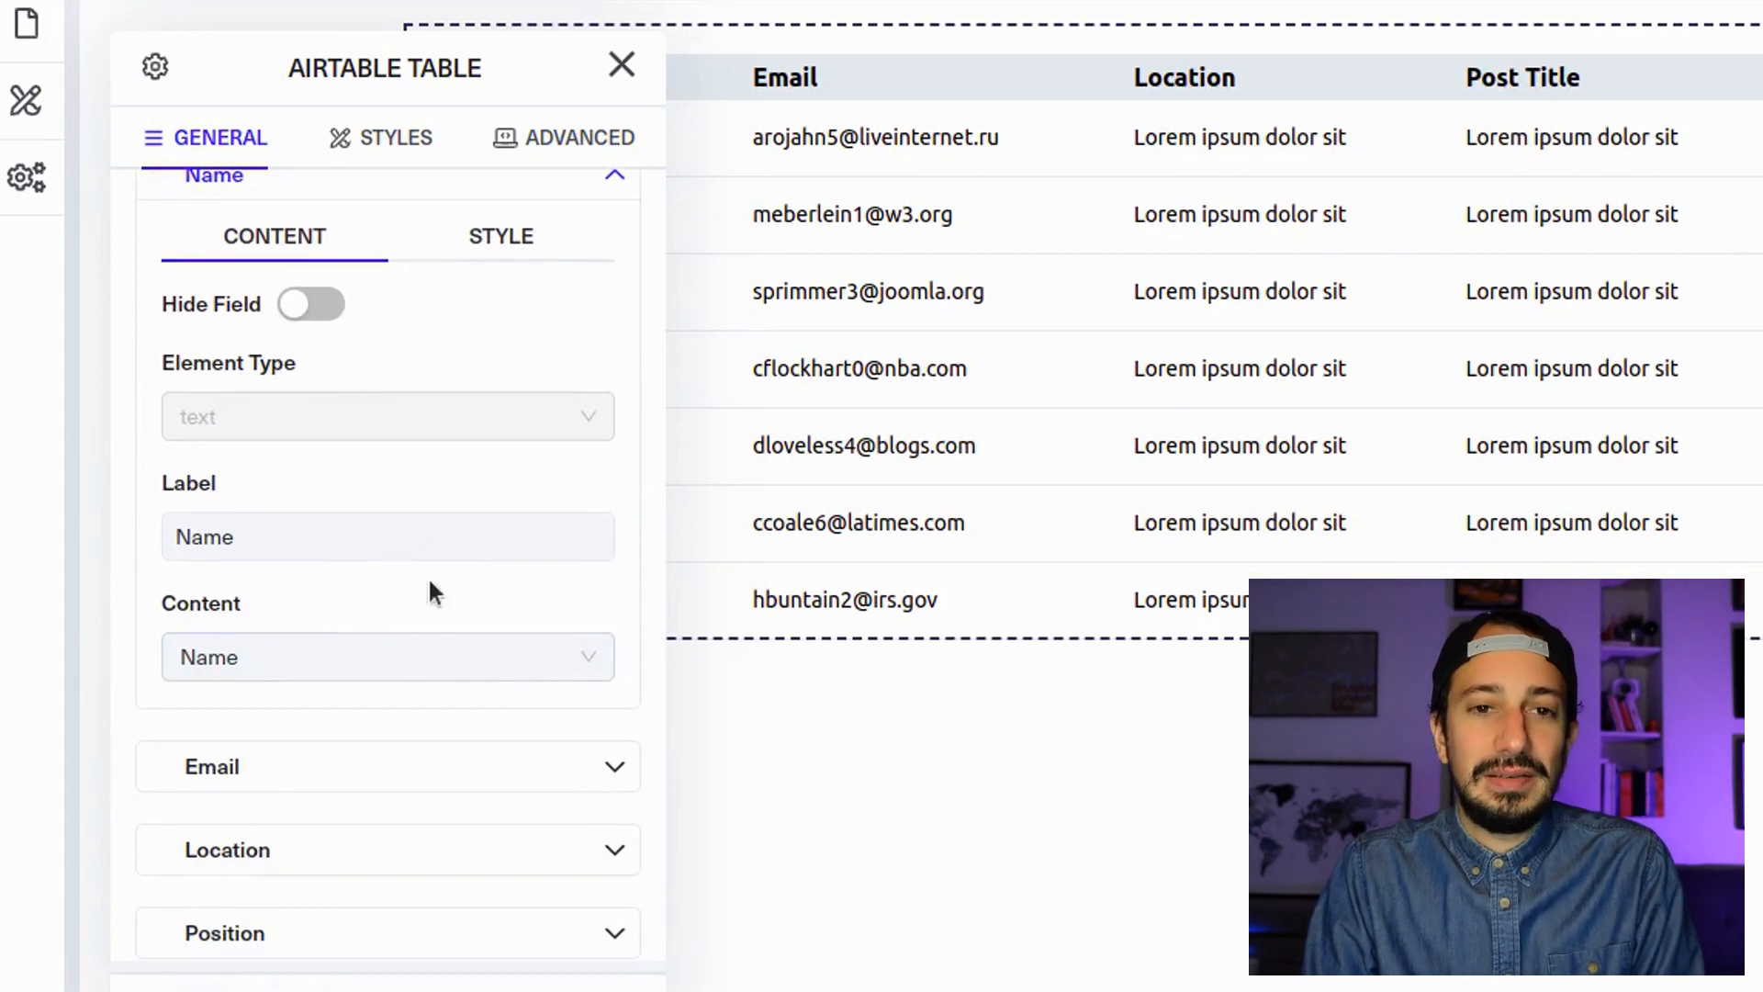
{"action": "double_click", "coordinate": [386, 539]}
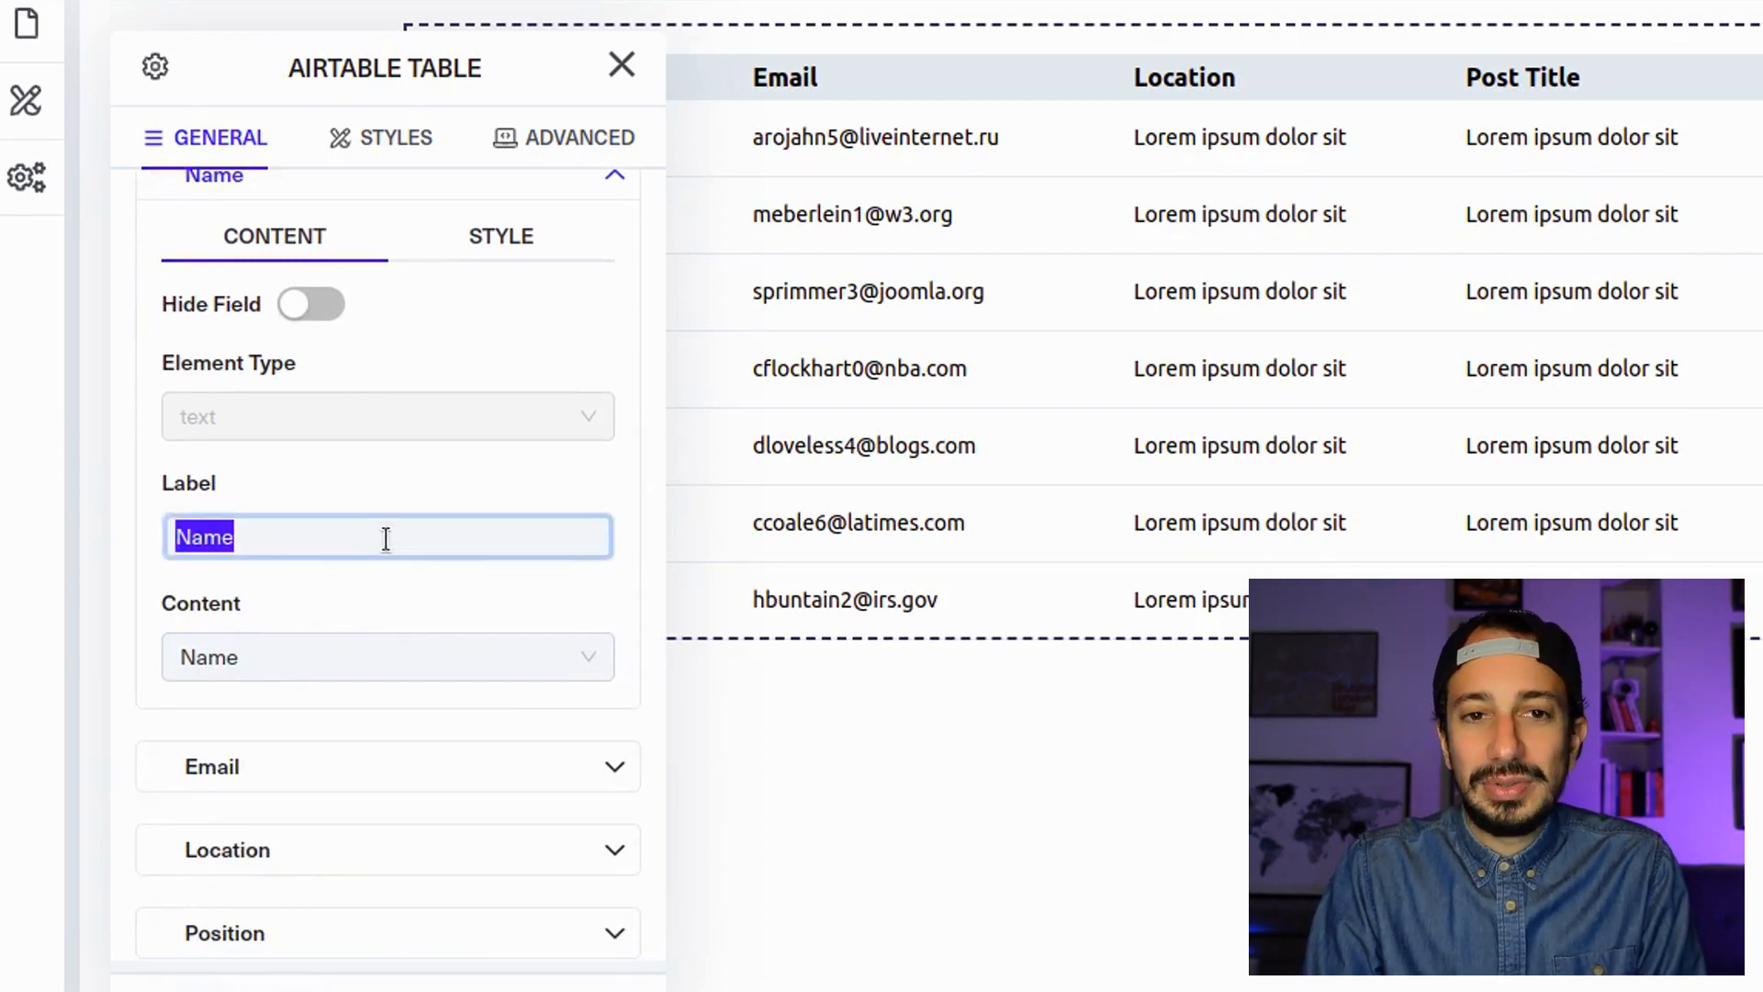
{"action": "type", "text": "Nom"}
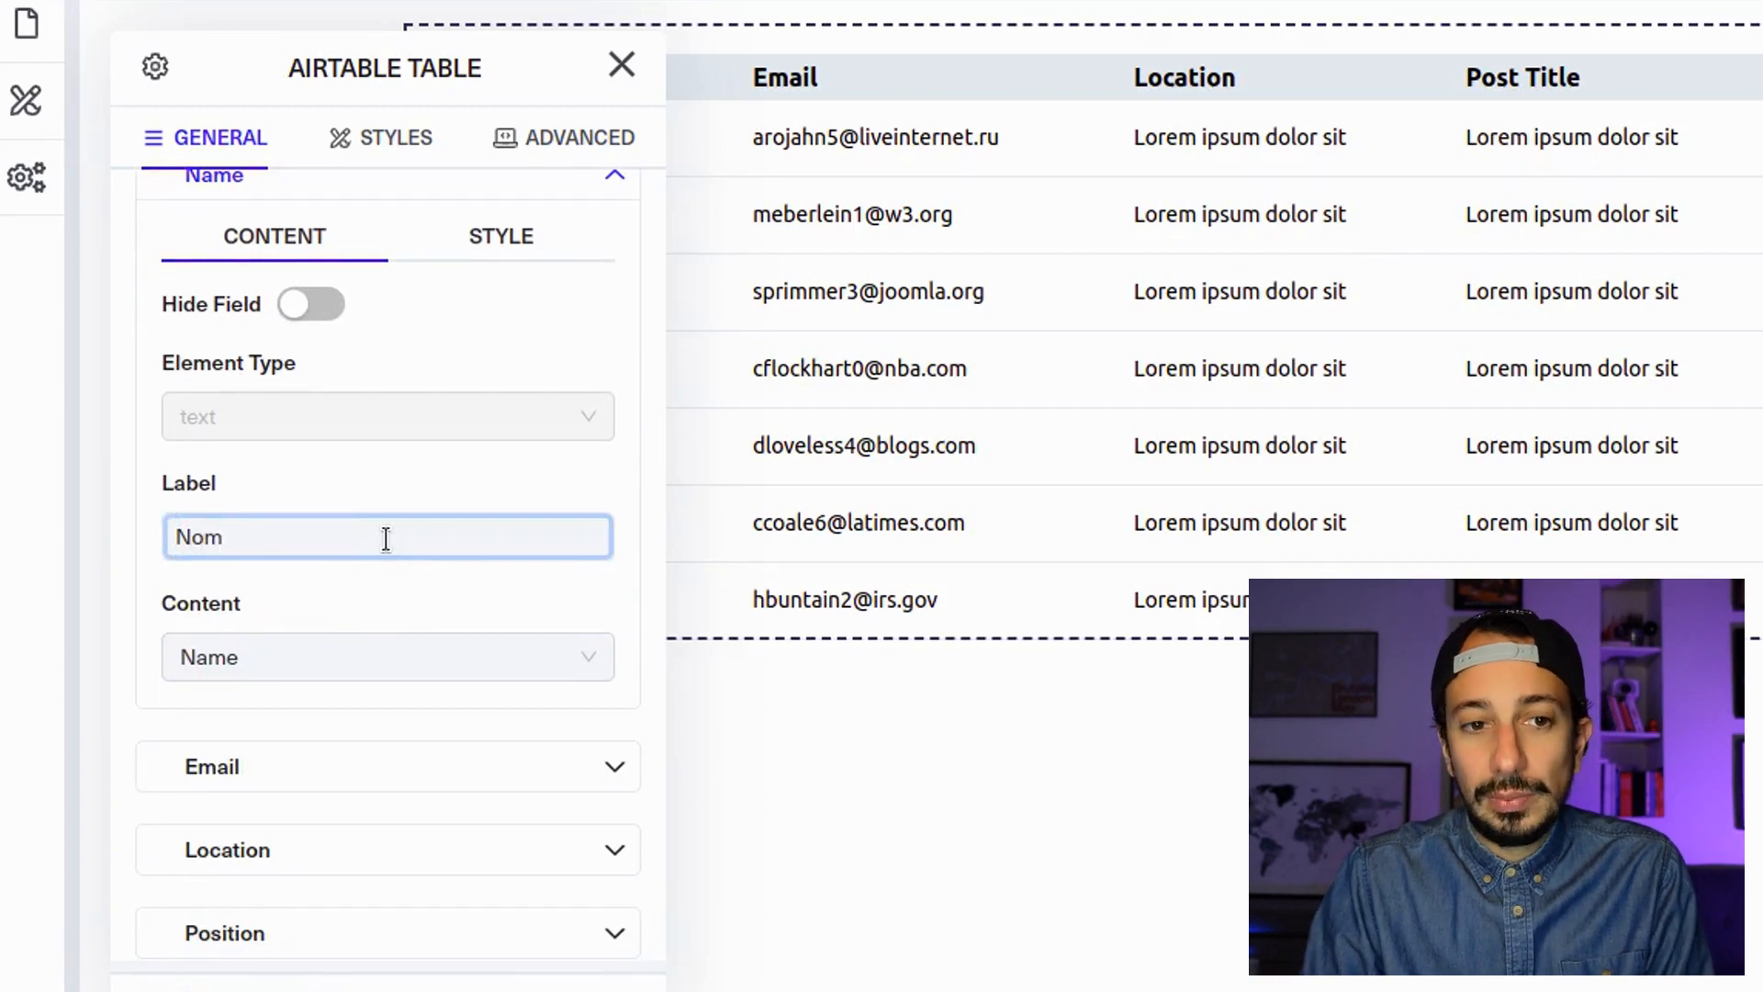
Map the content of the default Name field to the Airtable column Nom.
{"action": "scroll", "coordinate": [311, 630], "scroll_direction": "up", "scroll_amount": 1}
{"action": "scroll", "coordinate": [346, 603], "scroll_direction": "down", "scroll_amount": 3}
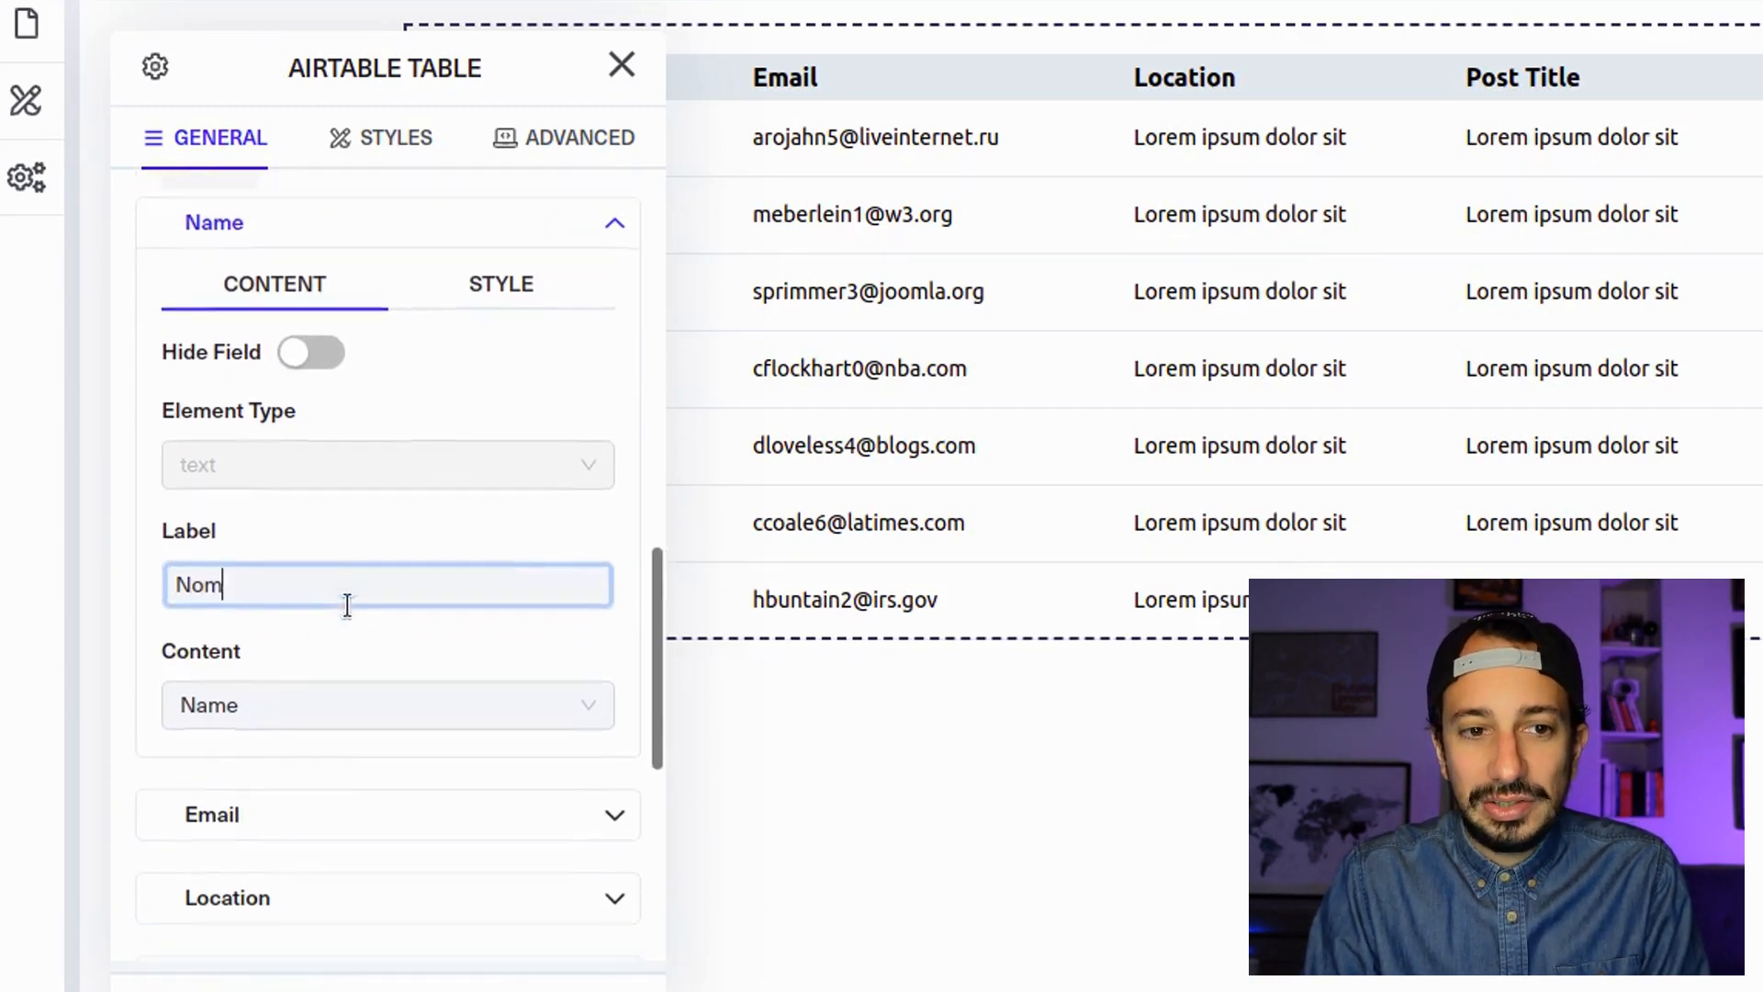
{"action": "left_click", "coordinate": [295, 504]}
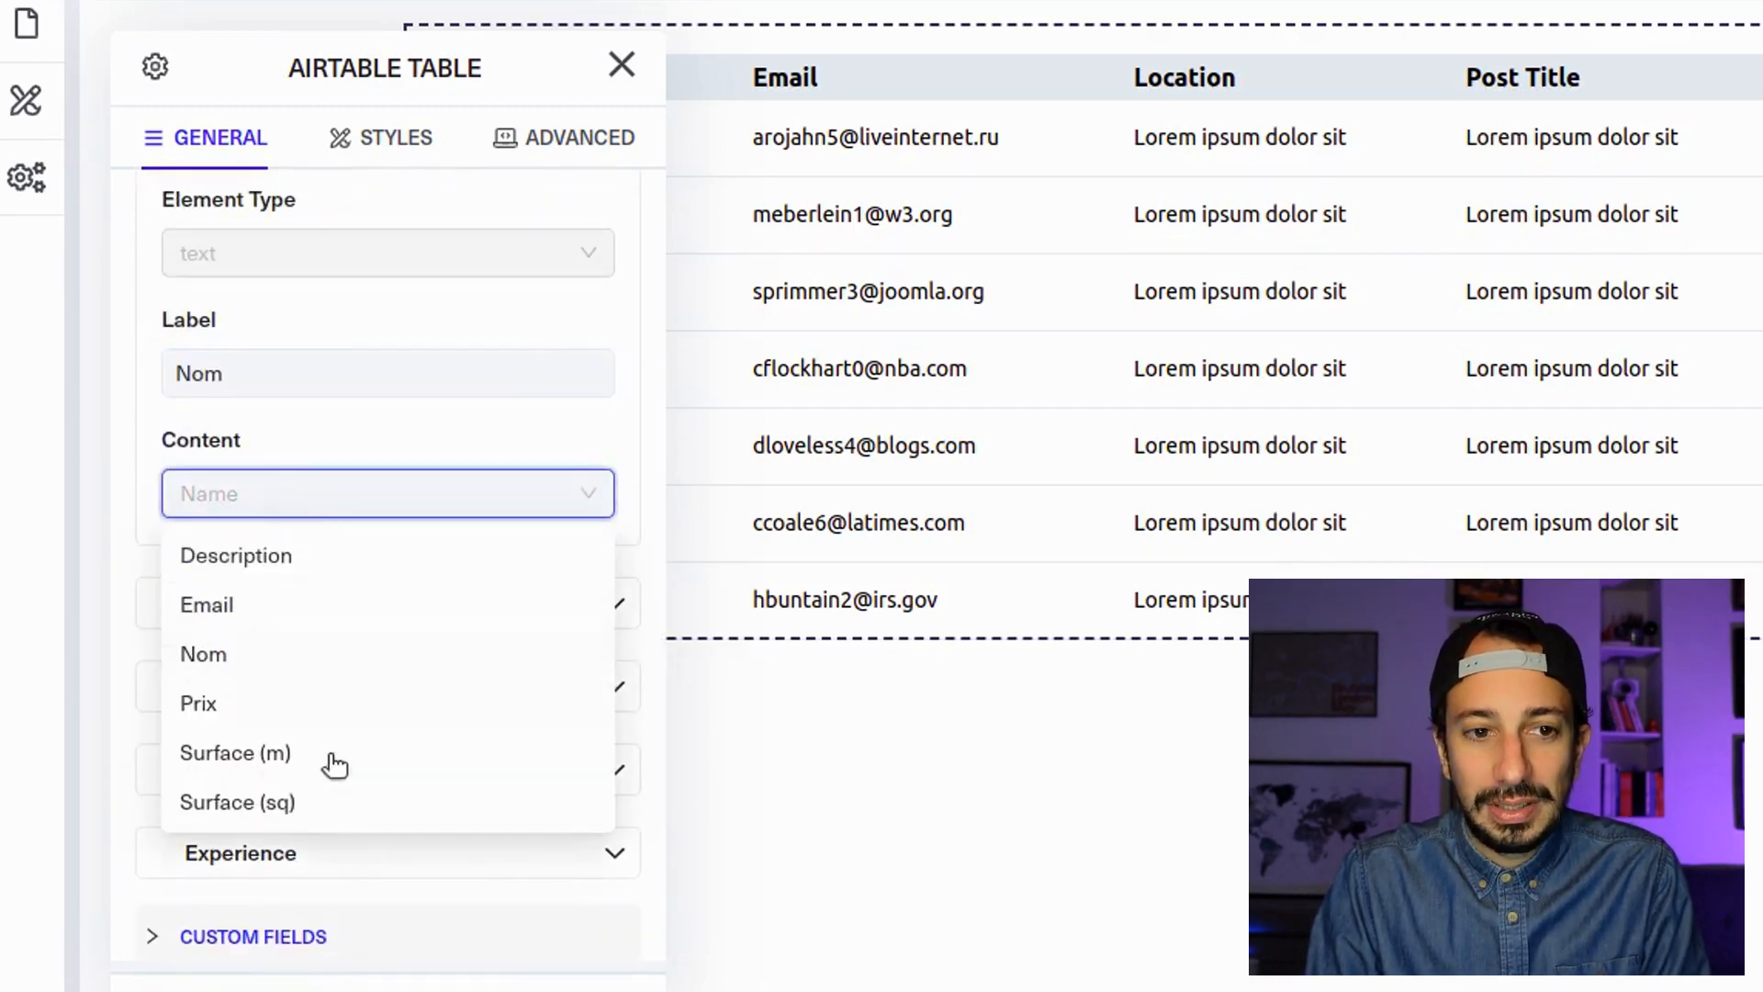
{"action": "left_click", "coordinate": [301, 654]}
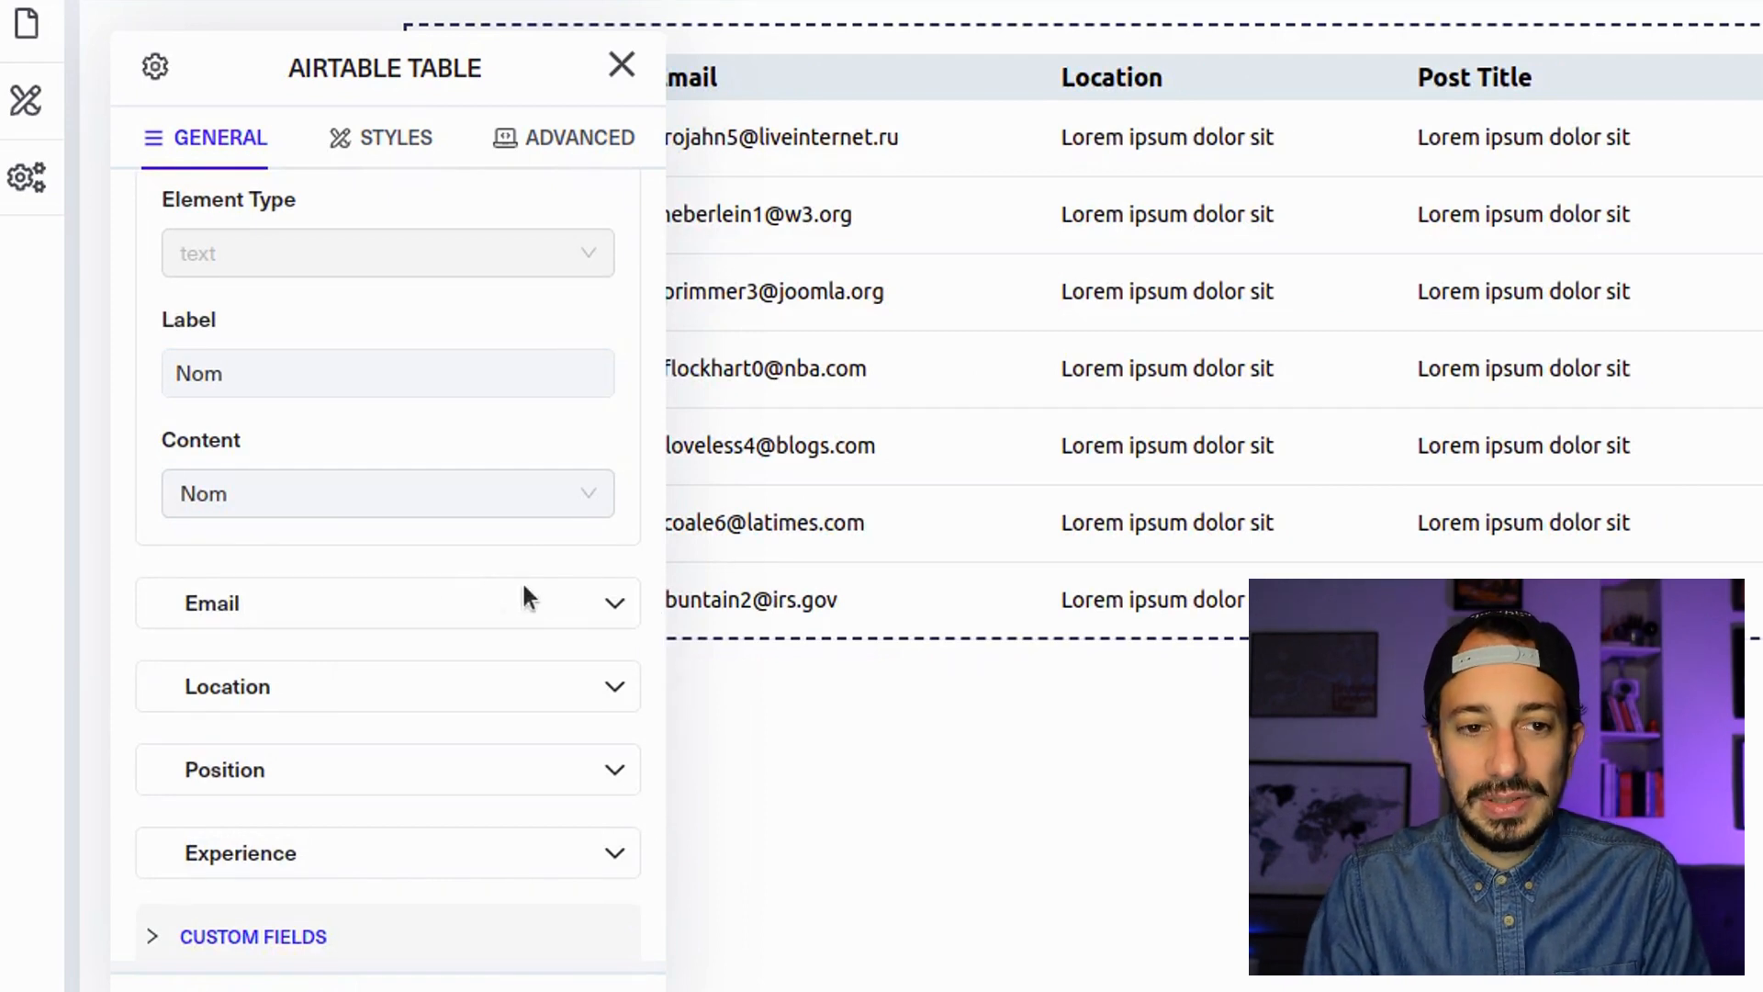
Expand the default Email field's settings, and set the Photo custom field's element type to Text.
{"action": "left_click", "coordinate": [615, 606]}
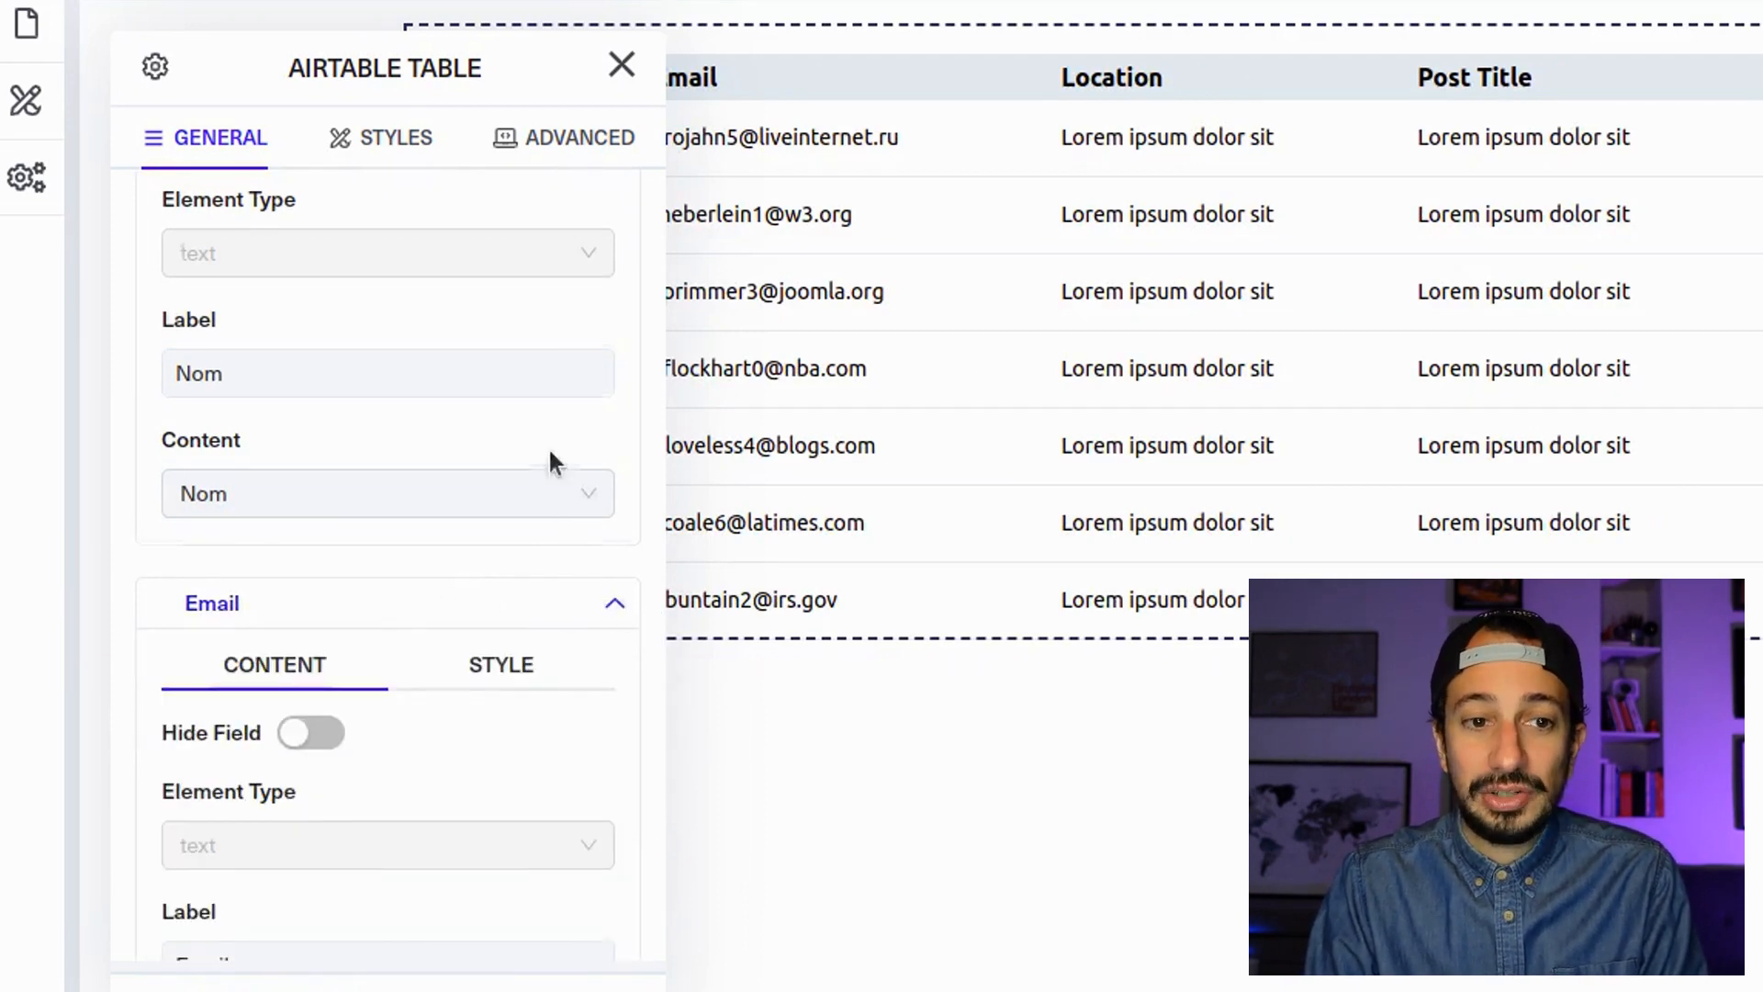
{"action": "scroll", "coordinate": [548, 446], "scroll_direction": "down", "scroll_amount": 5}
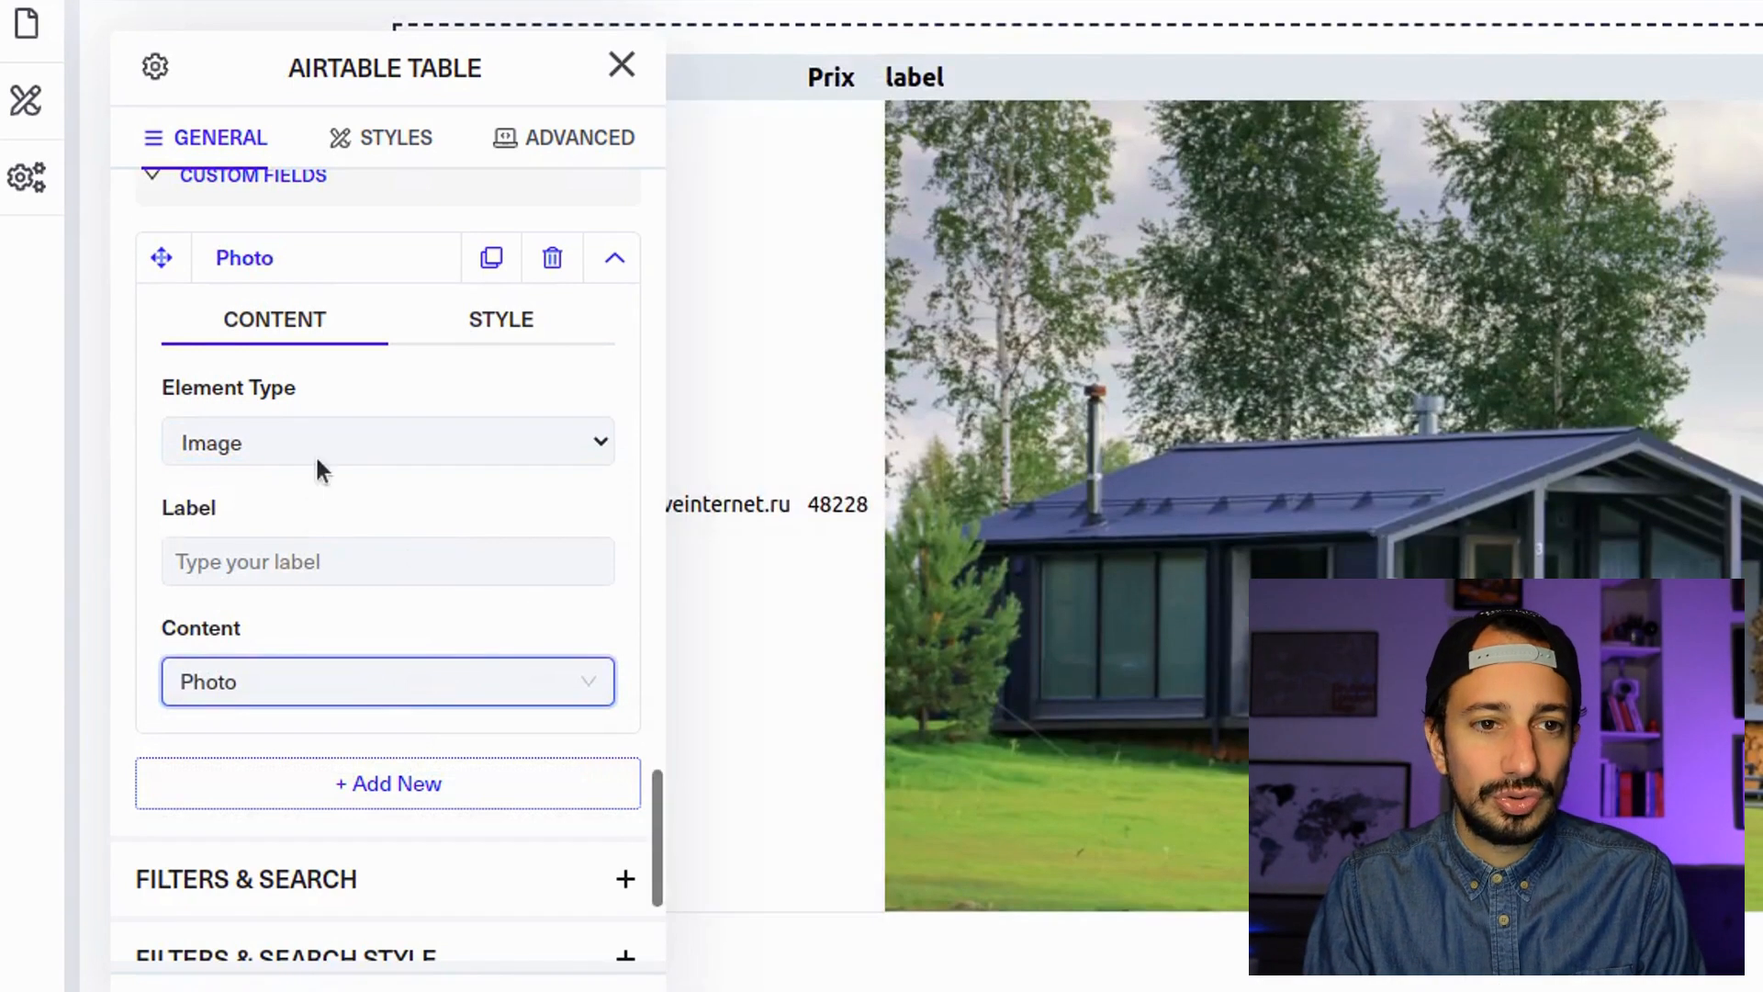
{"action": "left_click", "coordinate": [344, 446]}
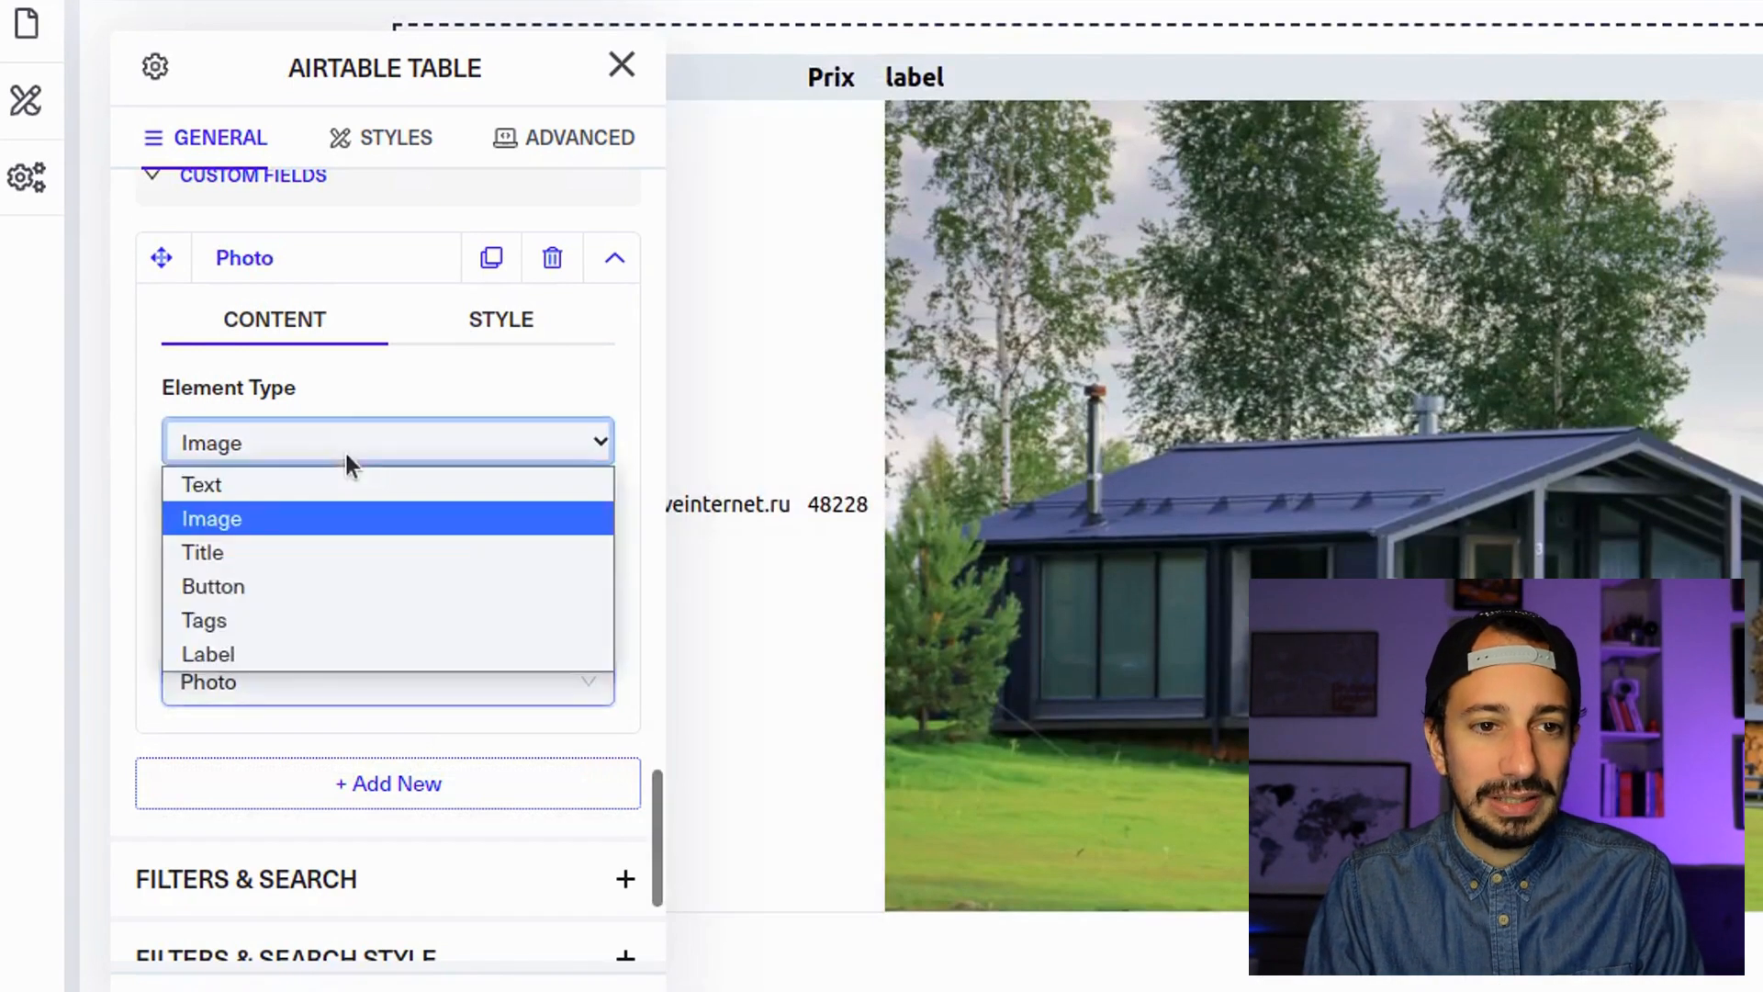
{"action": "left_click", "coordinate": [329, 481]}
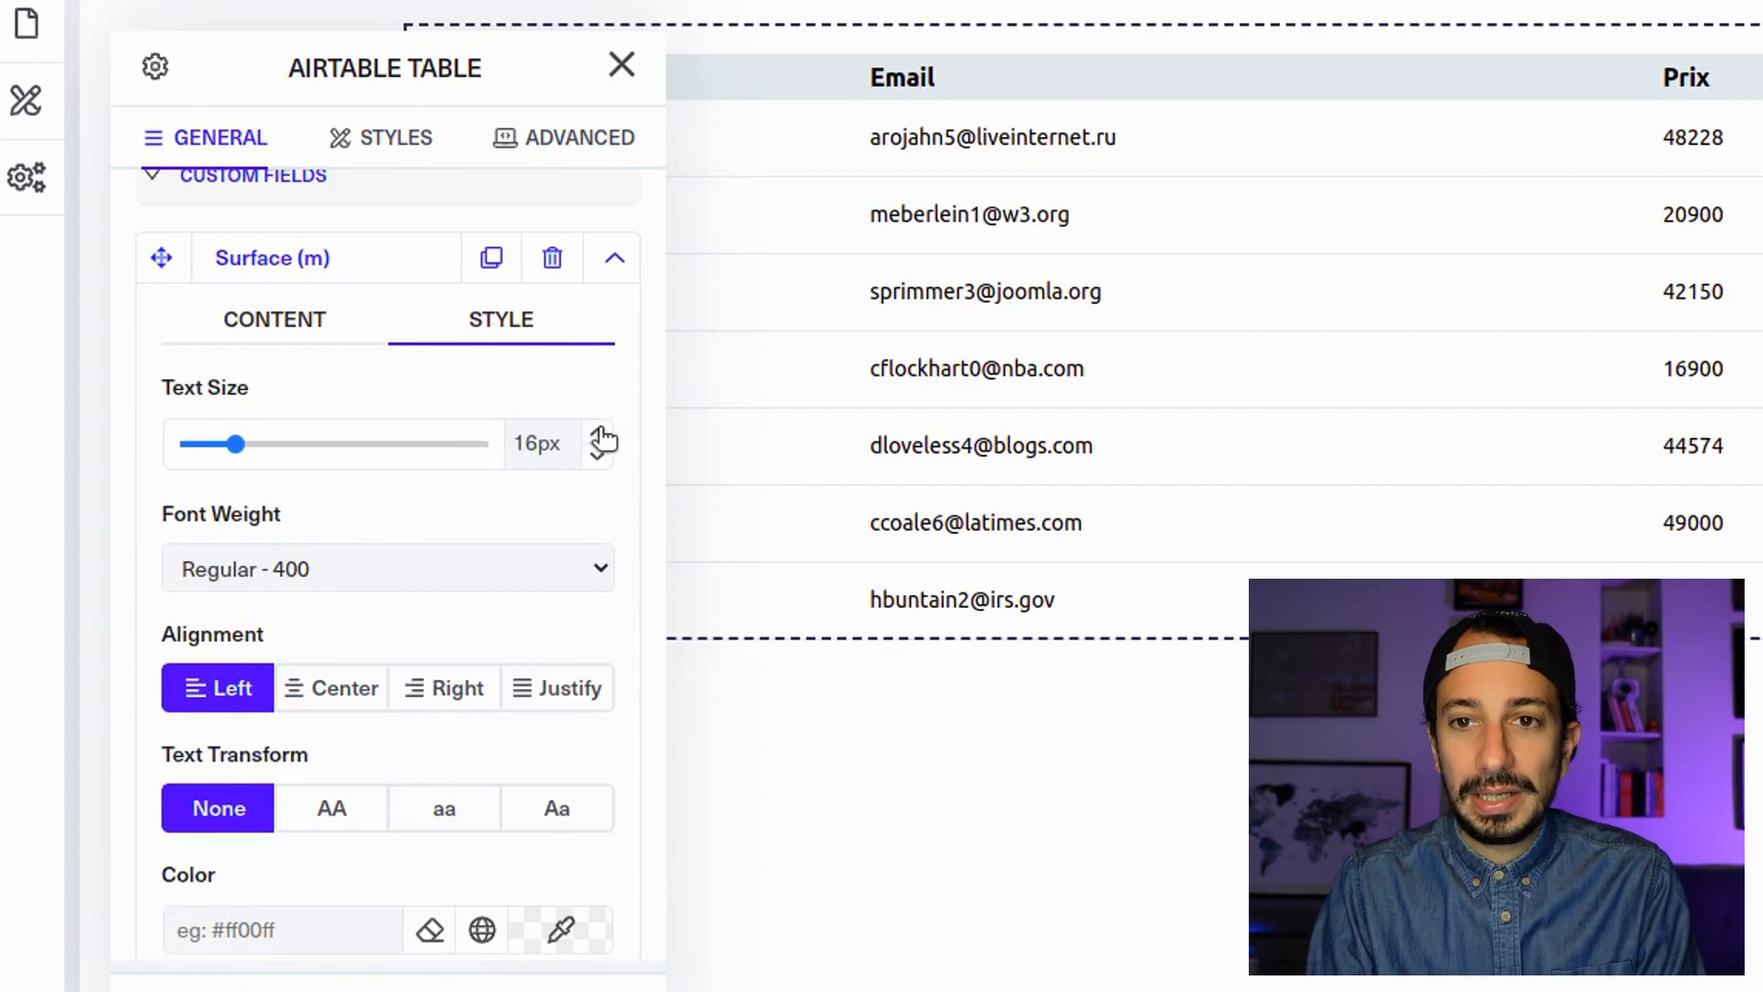
Set the Surface (m) custom field's text size to 18px and its alignment to Center.
{"action": "left_click", "coordinate": [599, 434]}
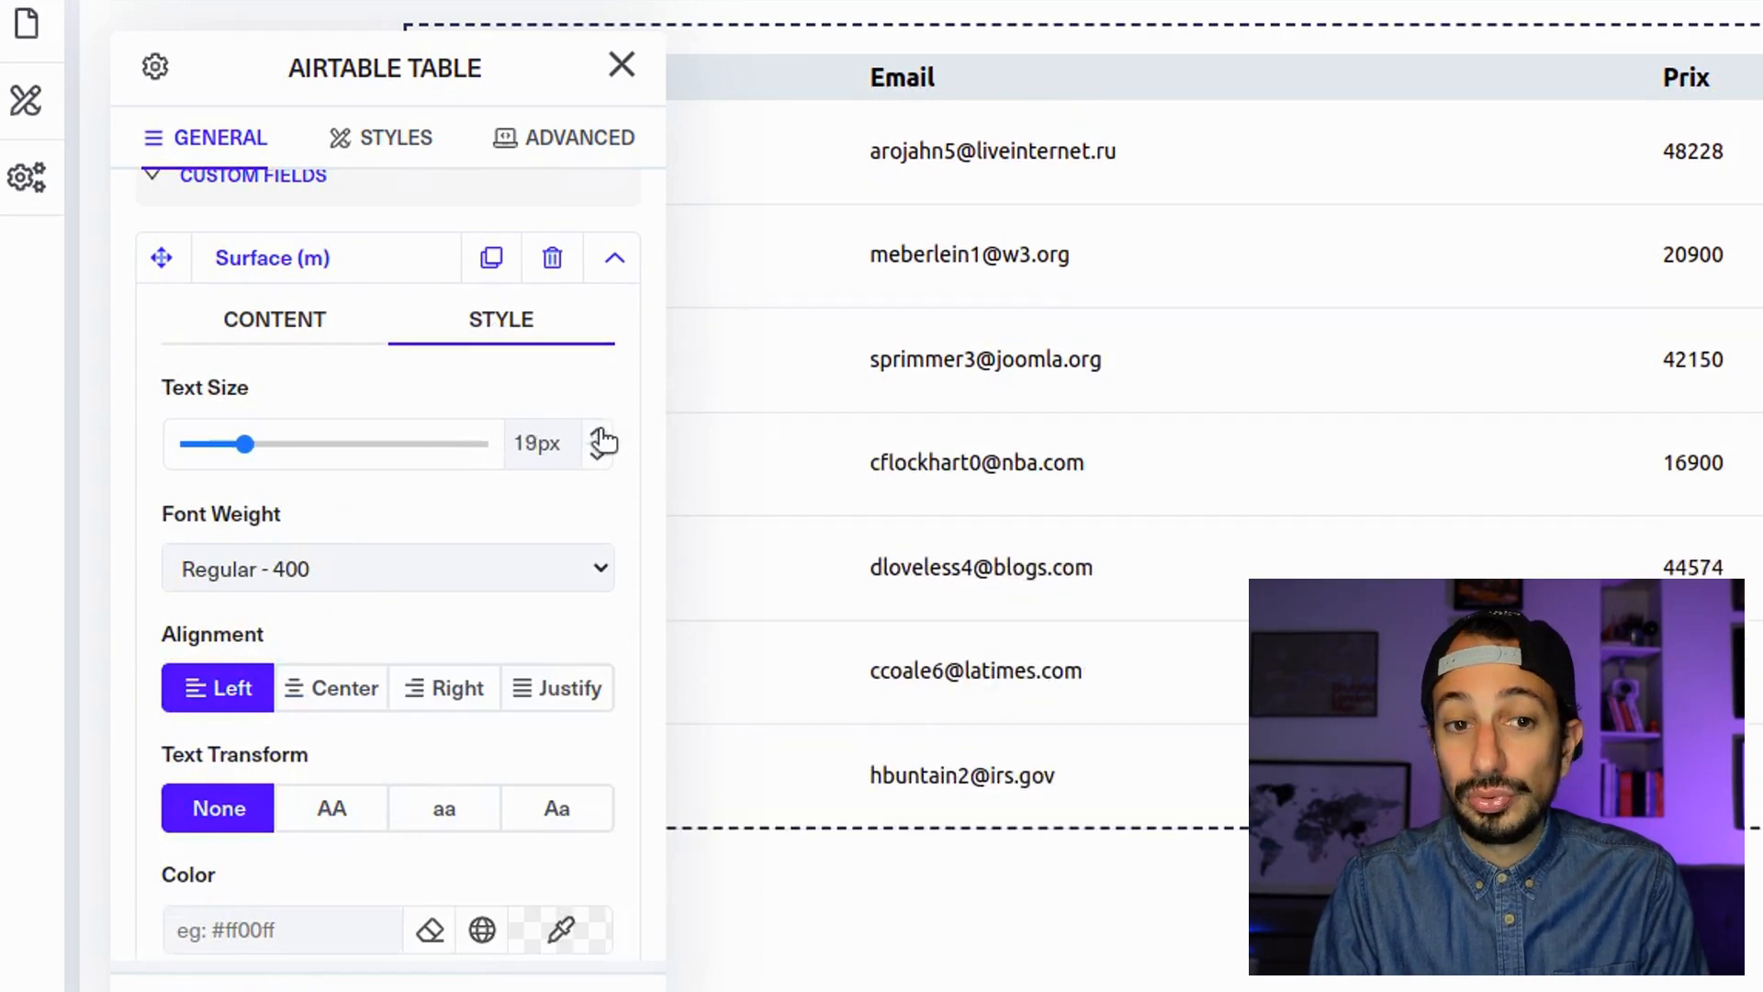
{"action": "left_click", "coordinate": [598, 455]}
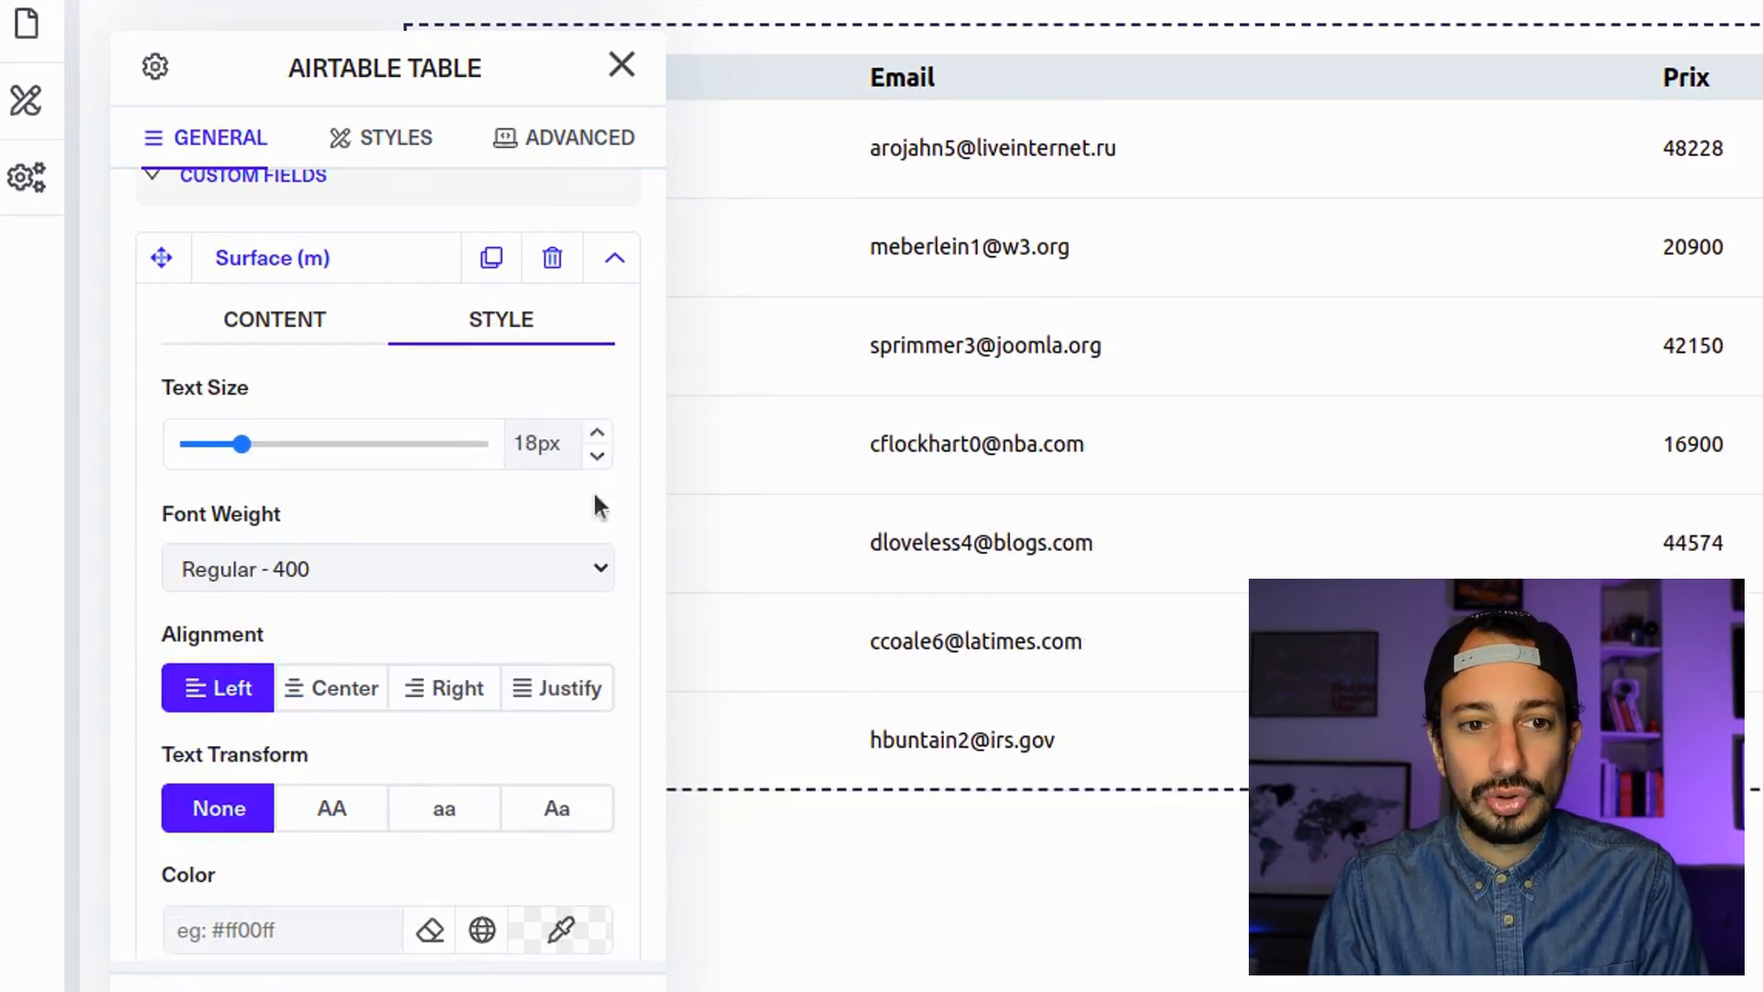
{"action": "left_click", "coordinate": [374, 695]}
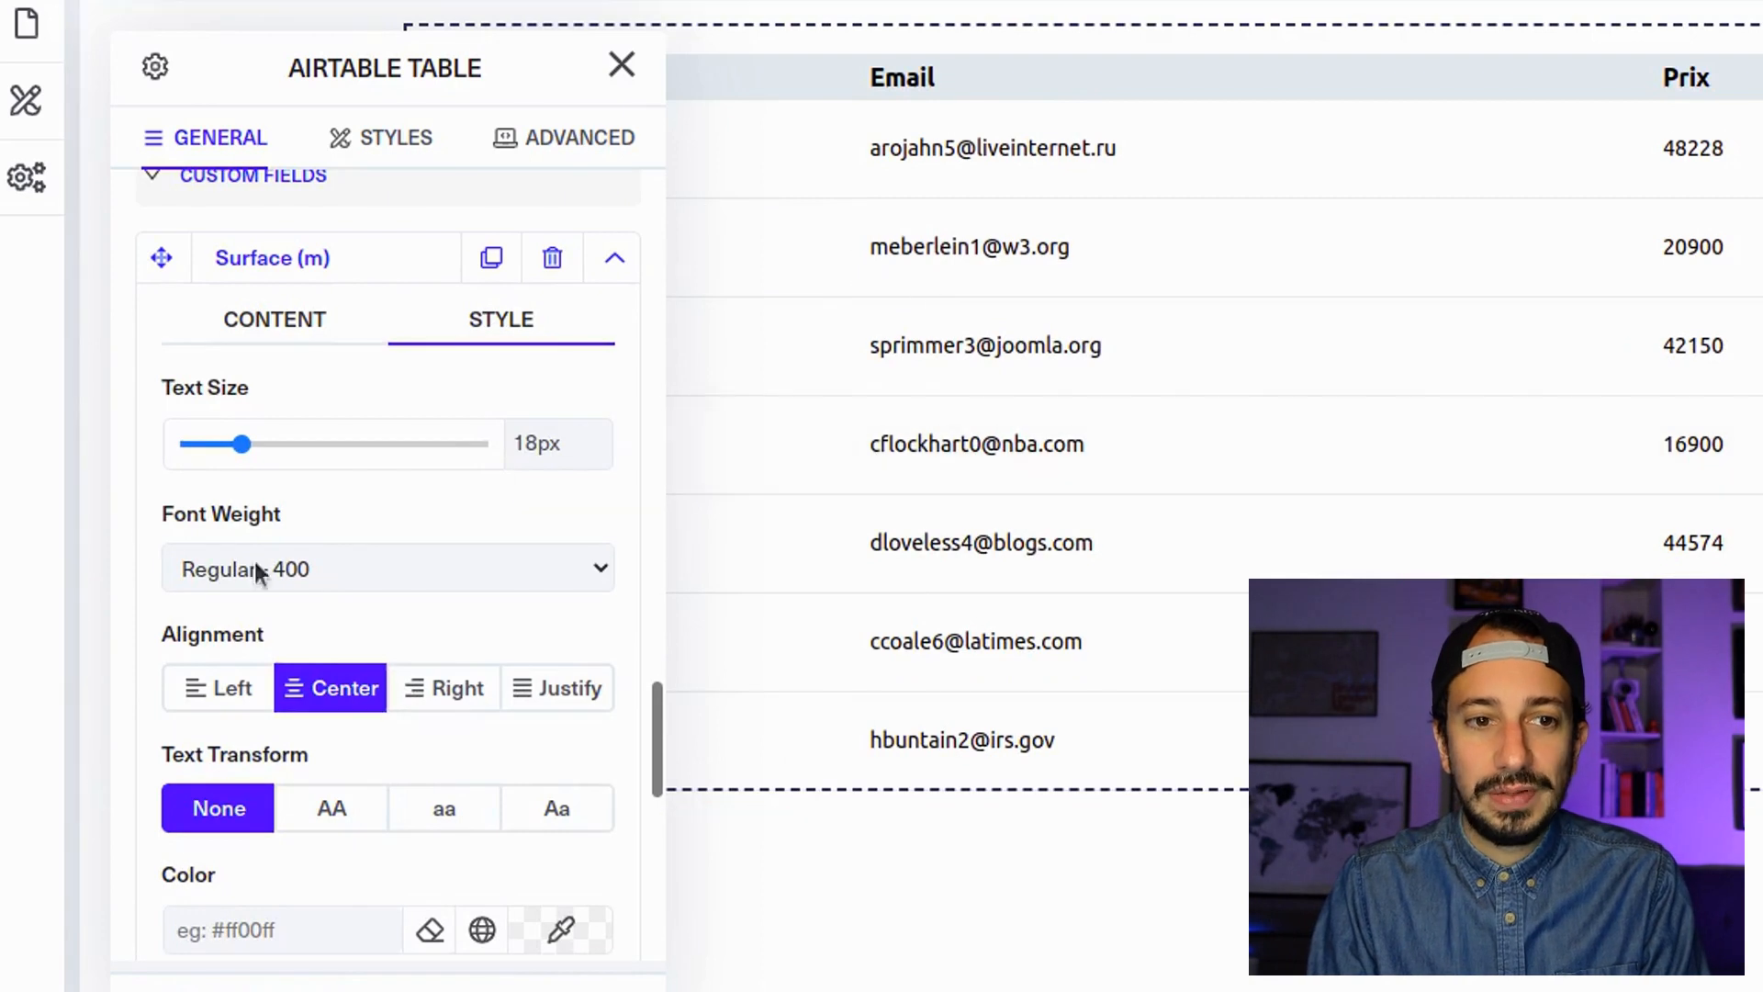
Raise the Surface (m) custom field's top padding to 1px, and bring it back to 0px.
{"action": "scroll", "coordinate": [415, 644], "scroll_direction": "down", "scroll_amount": 3}
{"action": "scroll", "coordinate": [365, 702], "scroll_direction": "down", "scroll_amount": 3}
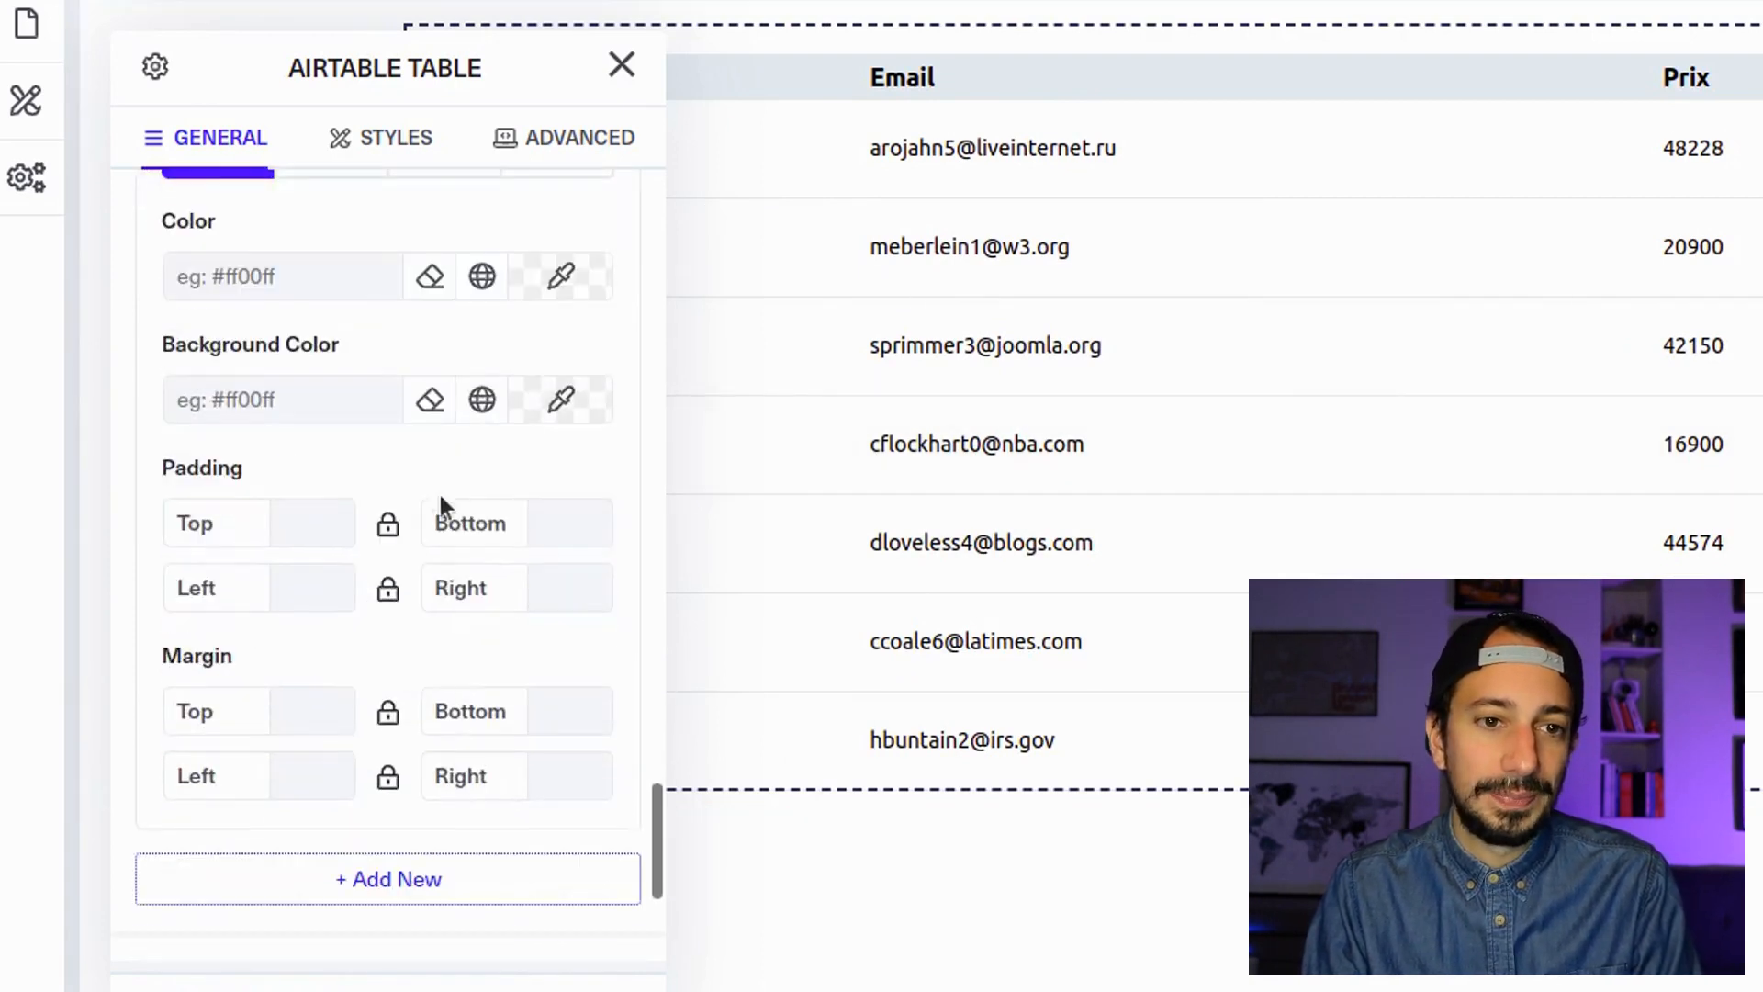
{"action": "left_click", "coordinate": [339, 511]}
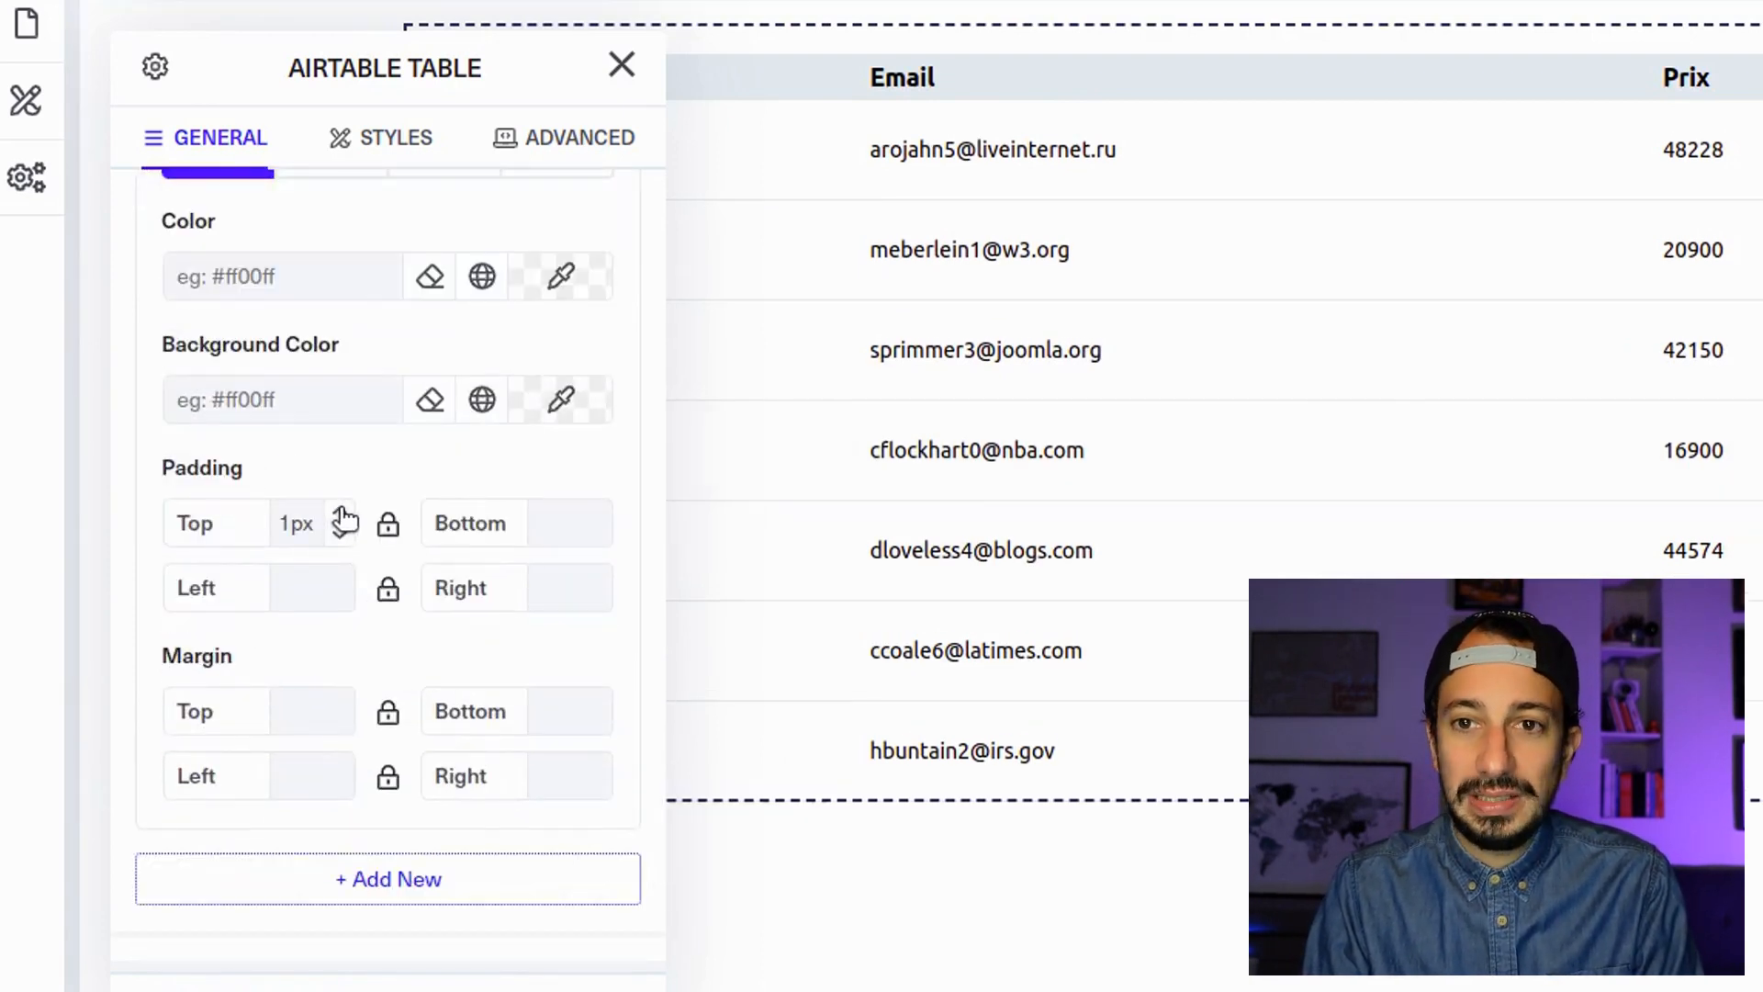
{"action": "left_click", "coordinate": [339, 534]}
{"action": "scroll", "coordinate": [358, 548], "scroll_direction": "down", "scroll_amount": 3}
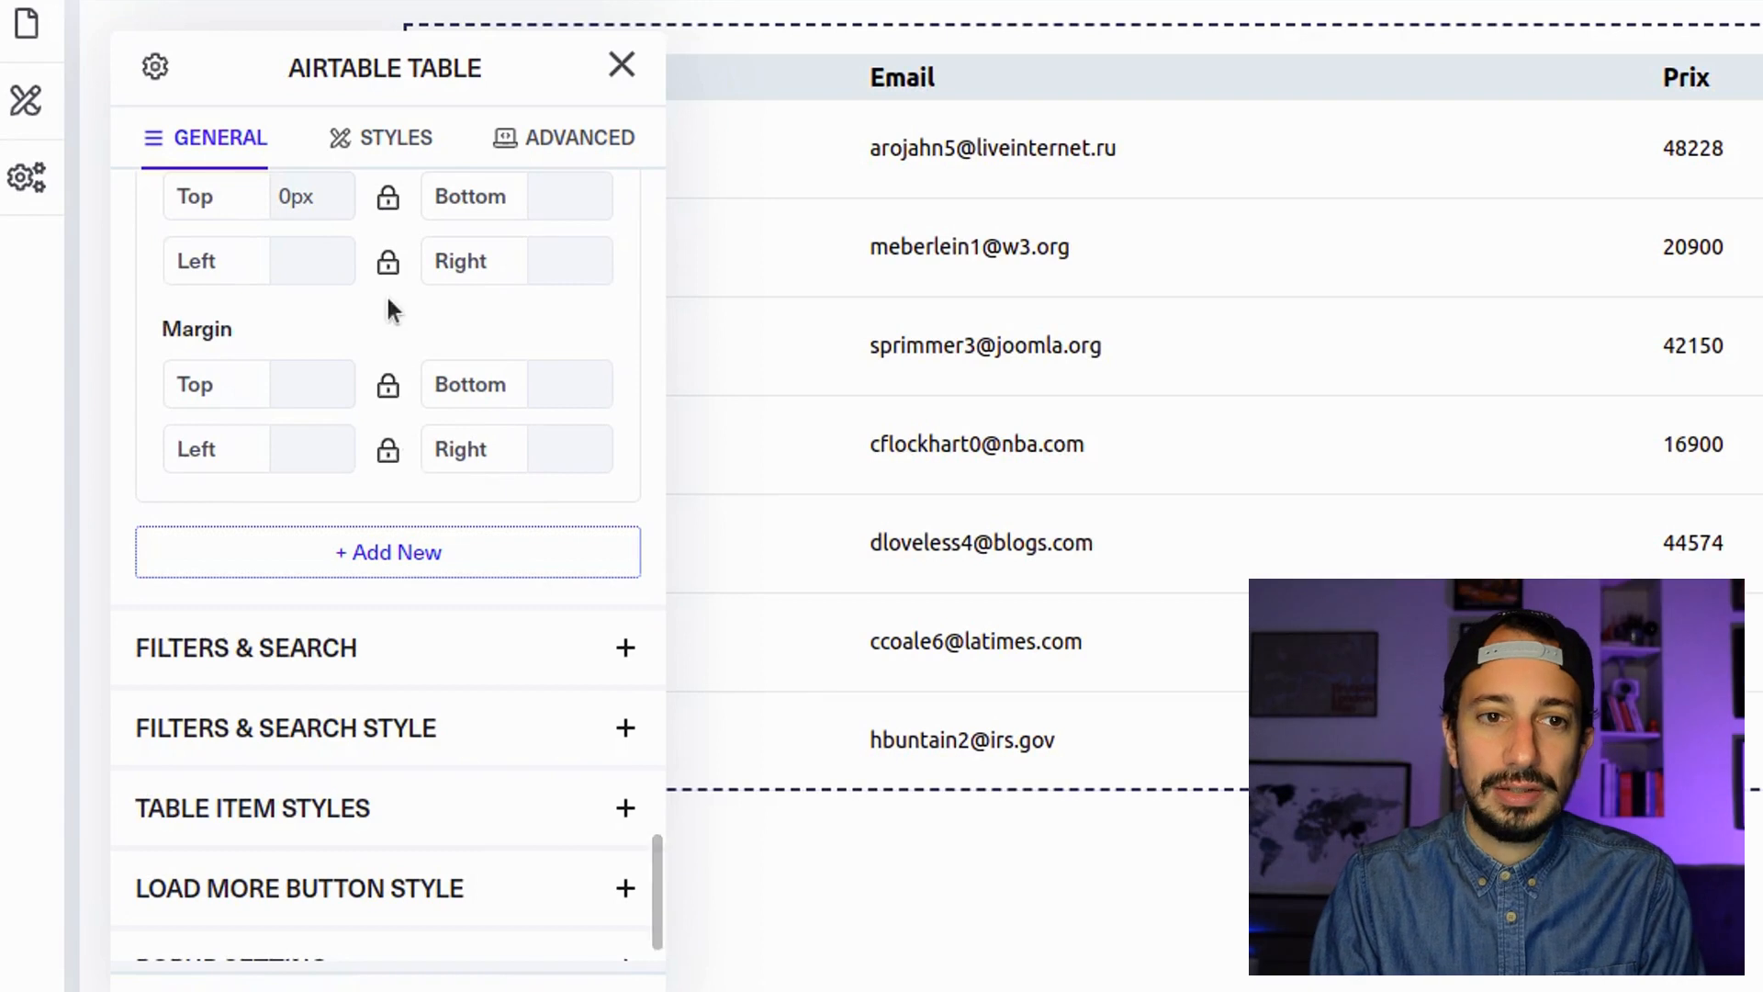
{"action": "scroll", "coordinate": [405, 620], "scroll_direction": "down", "scroll_amount": 1}
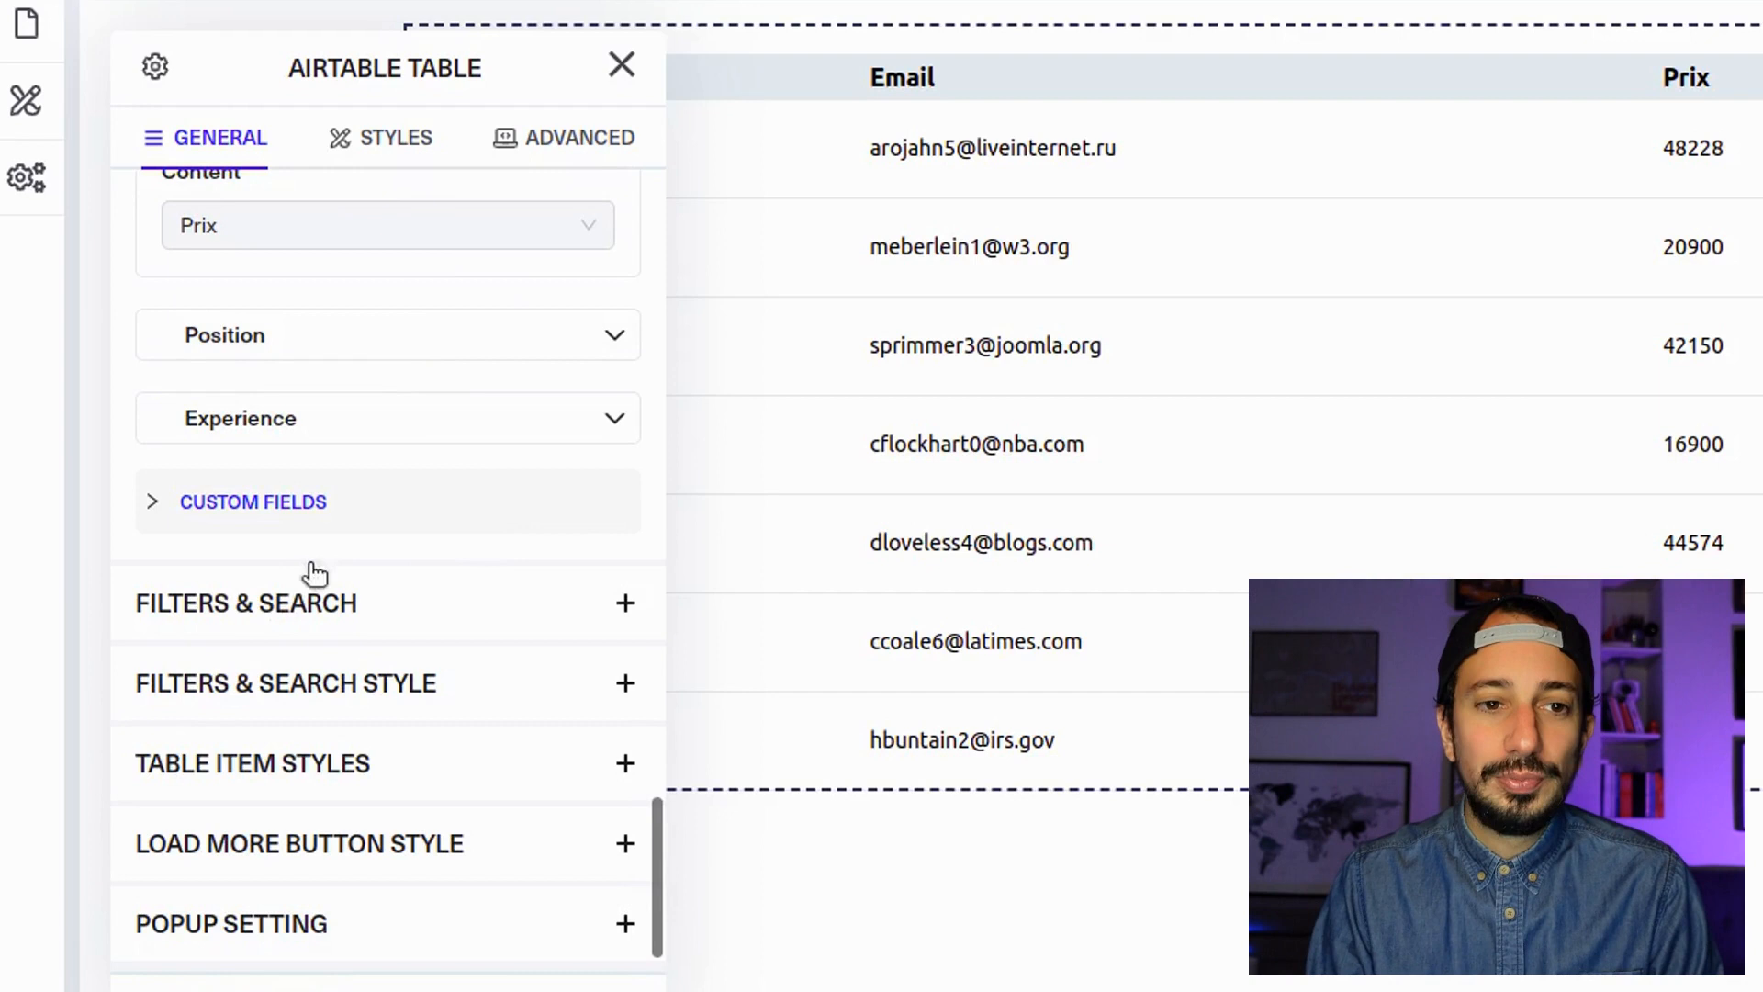
Enable the table's search bar and set its placeholder text to "Votre recherche".
{"action": "left_click", "coordinate": [341, 608]}
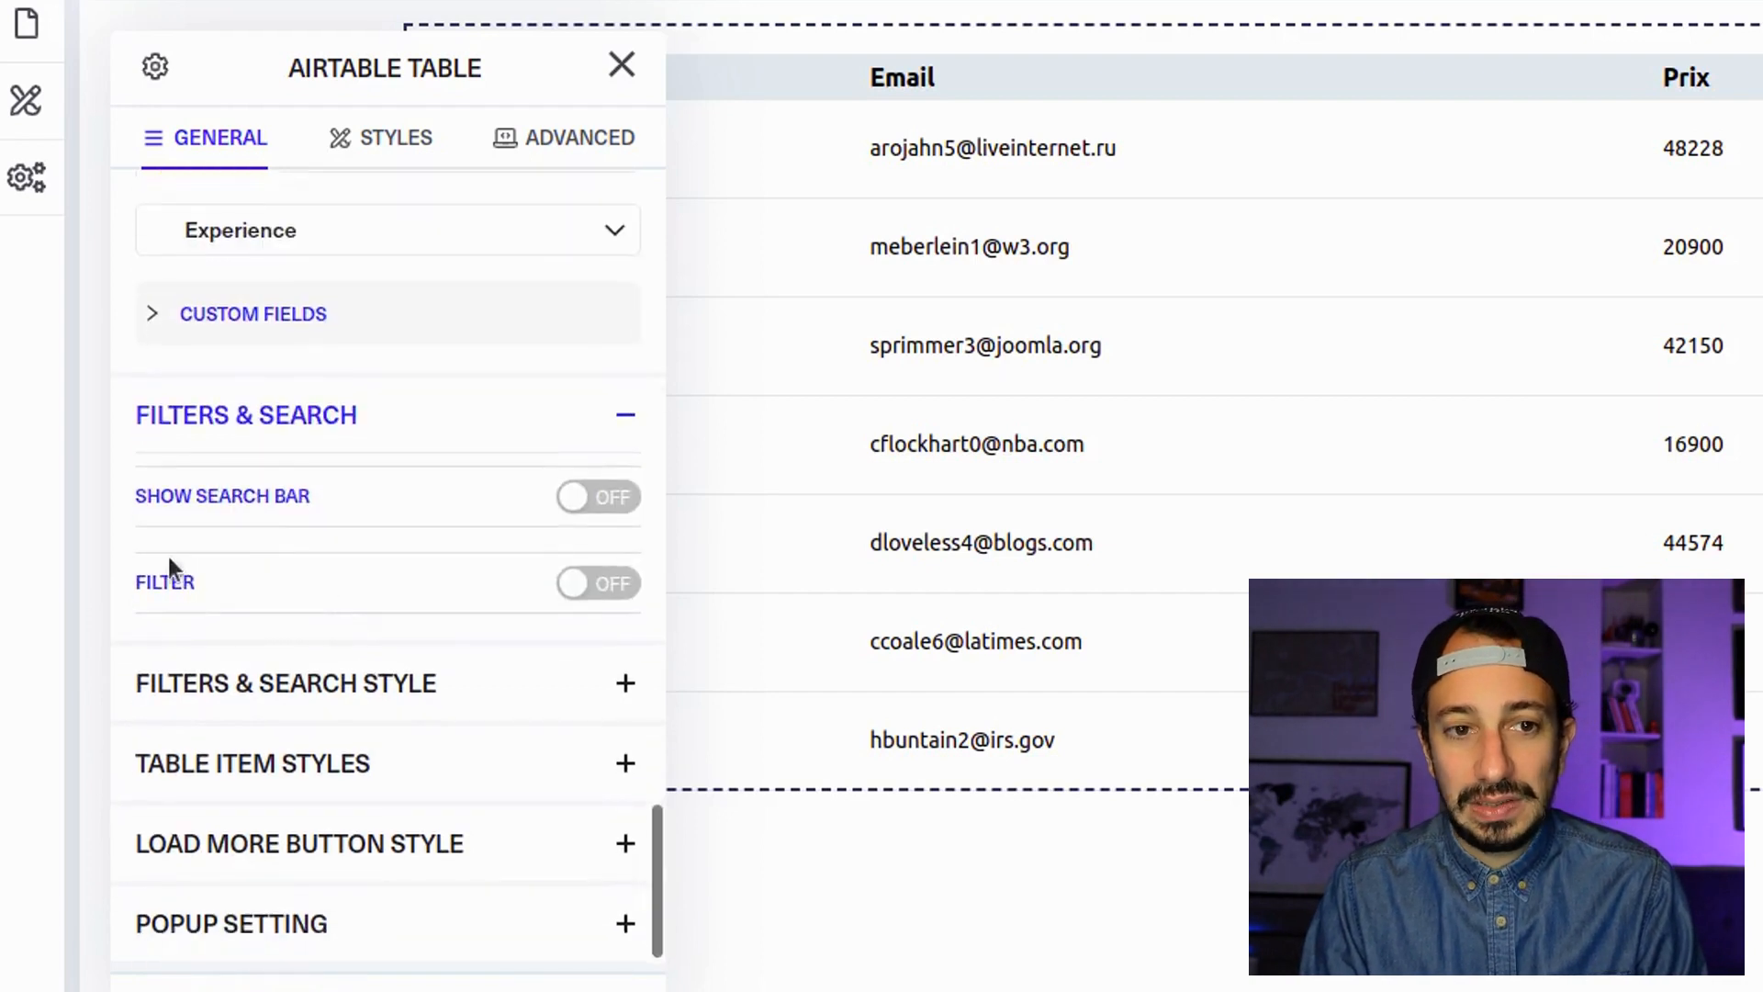
{"action": "left_click", "coordinate": [578, 496]}
{"action": "left_click", "coordinate": [334, 633]}
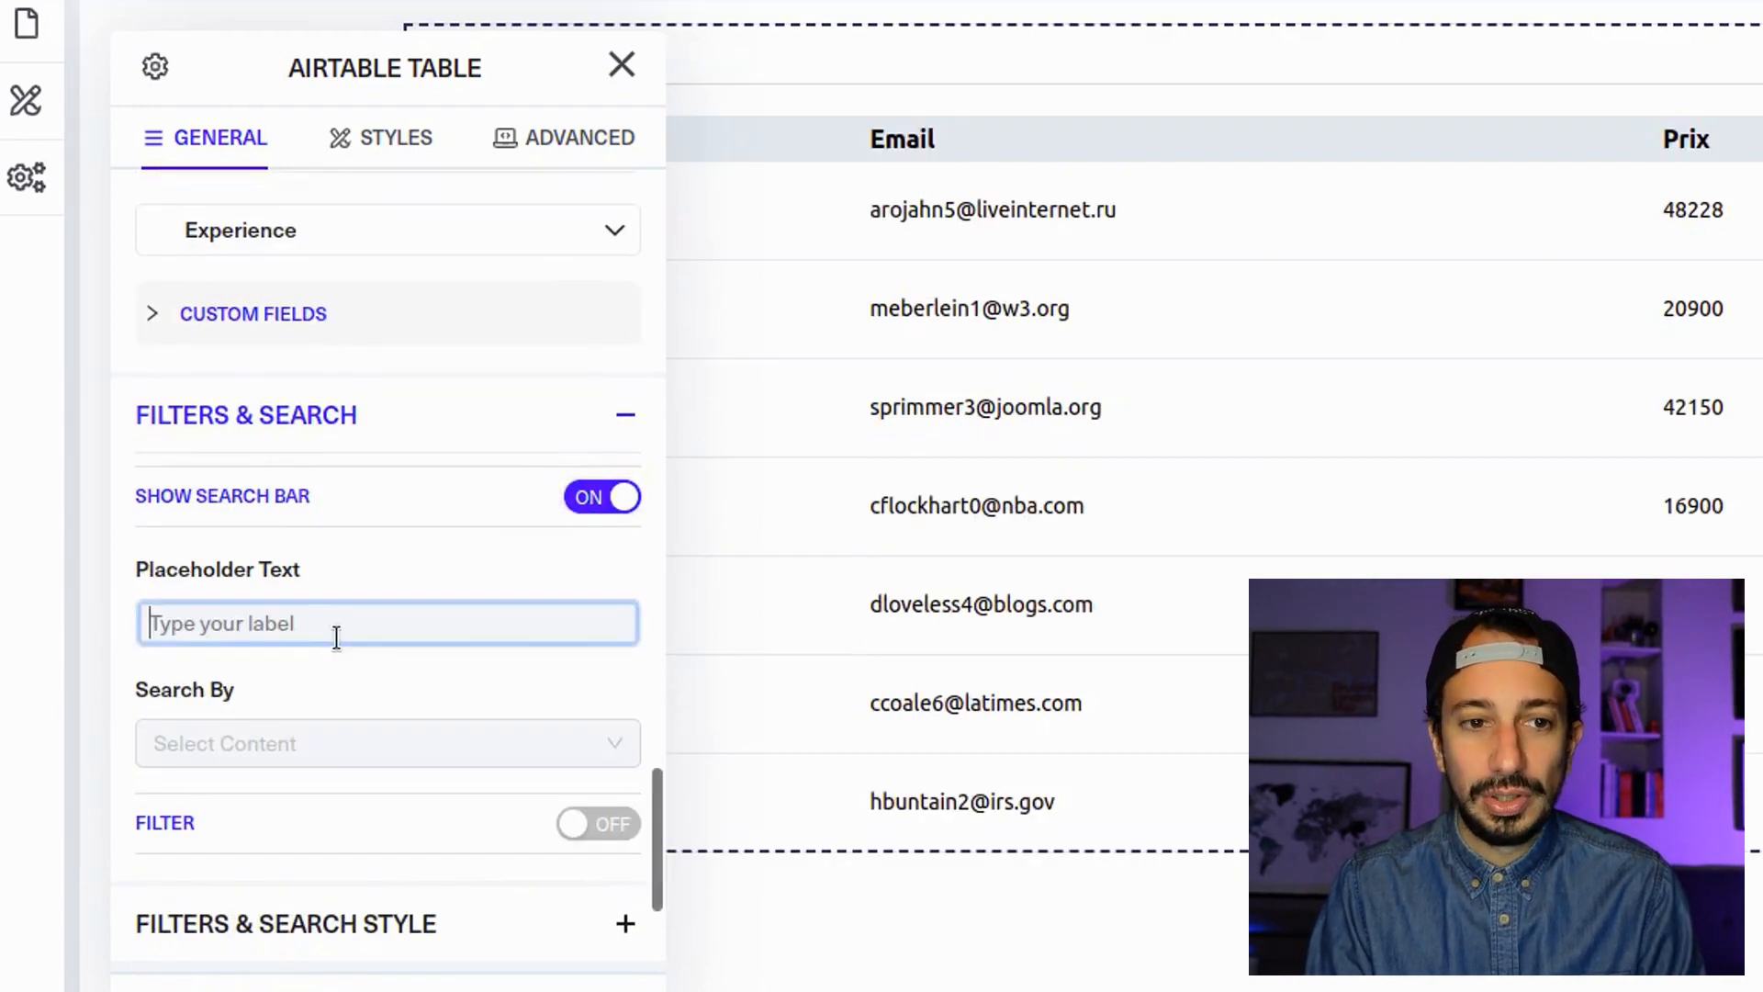
{"action": "type", "text": "Votre recherche"}
Turn on the table's Filter option to show its filter condition settings.
{"action": "scroll", "coordinate": [315, 606], "scroll_direction": "down", "scroll_amount": 3}
{"action": "left_click", "coordinate": [601, 588]}
{"action": "scroll", "coordinate": [587, 586], "scroll_direction": "down", "scroll_amount": 3}
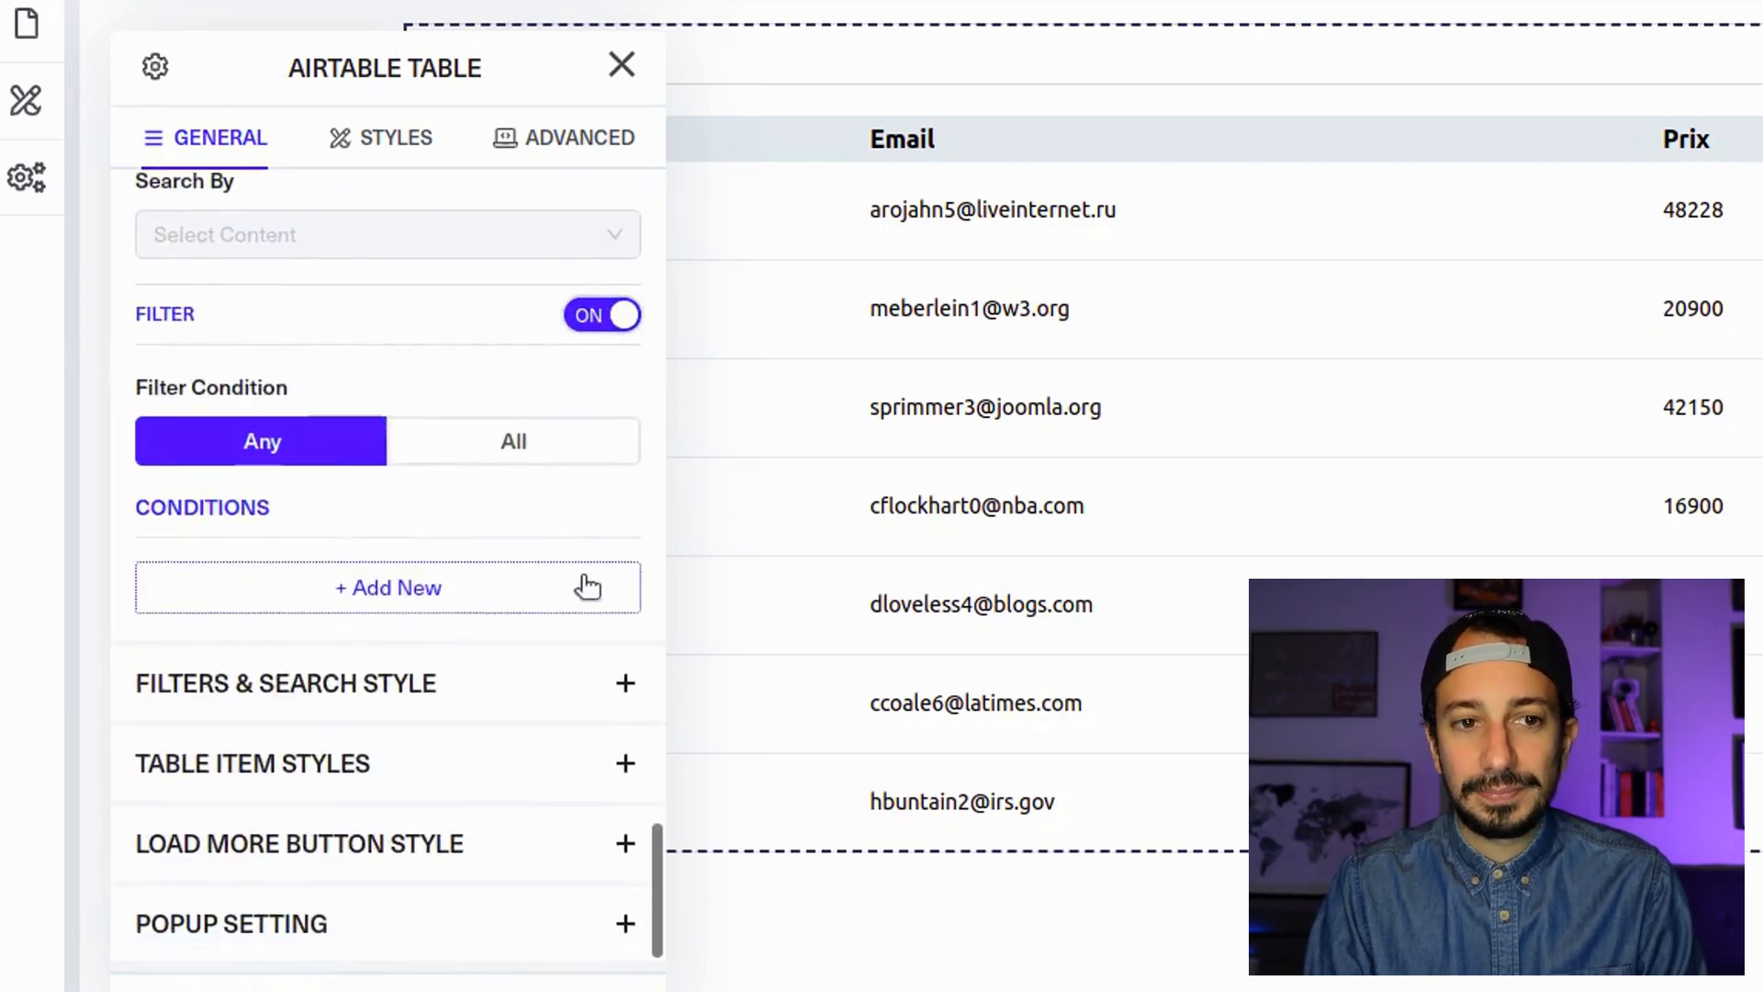